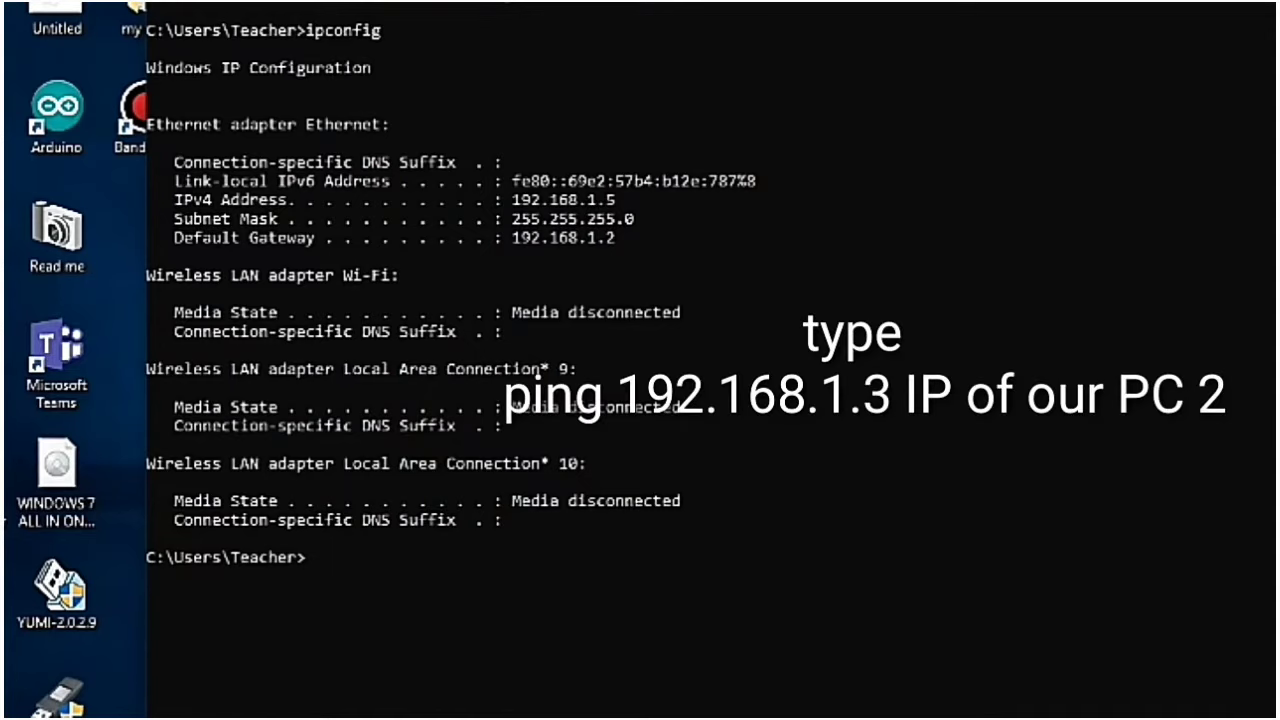
Step: Test the network connection from PC 1 by pinging PC 2 at 192.168.1.3
{"action": "type", "text": "i"}
{"action": "type", "text": "ping 1"}
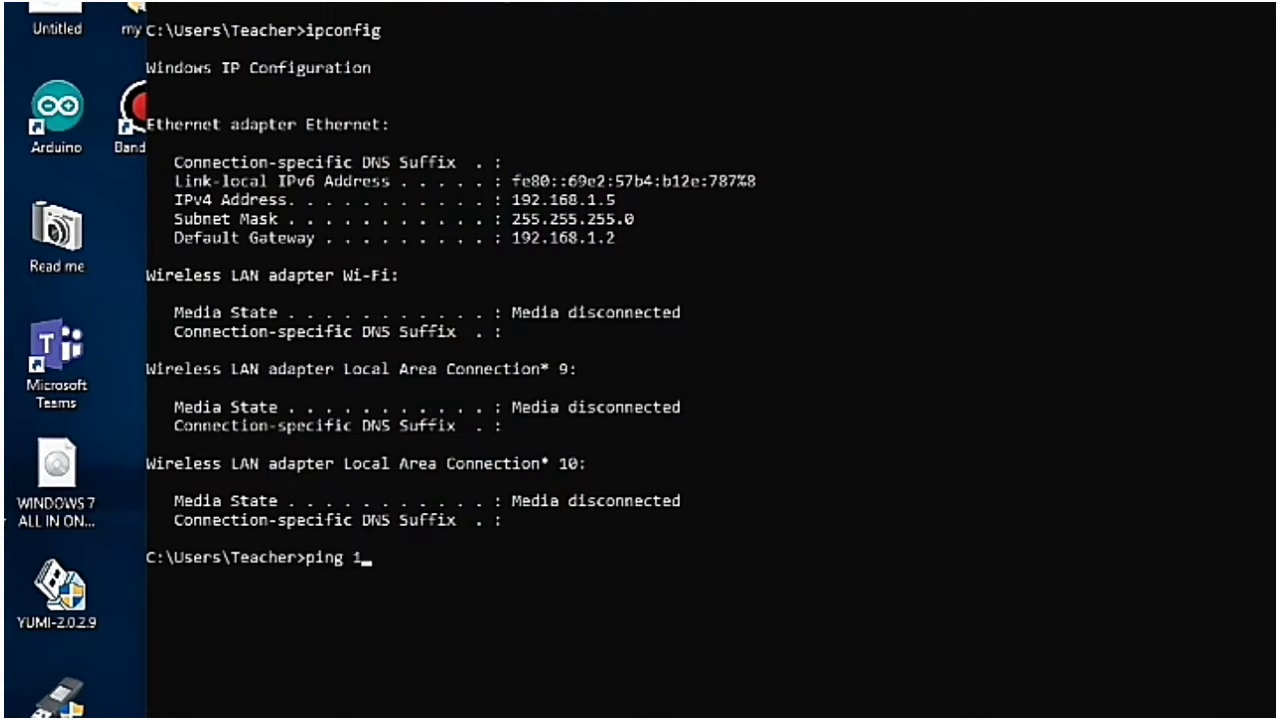
{"action": "type", "text": "92.168.1.3"}
{"action": "key", "text": "Return"}
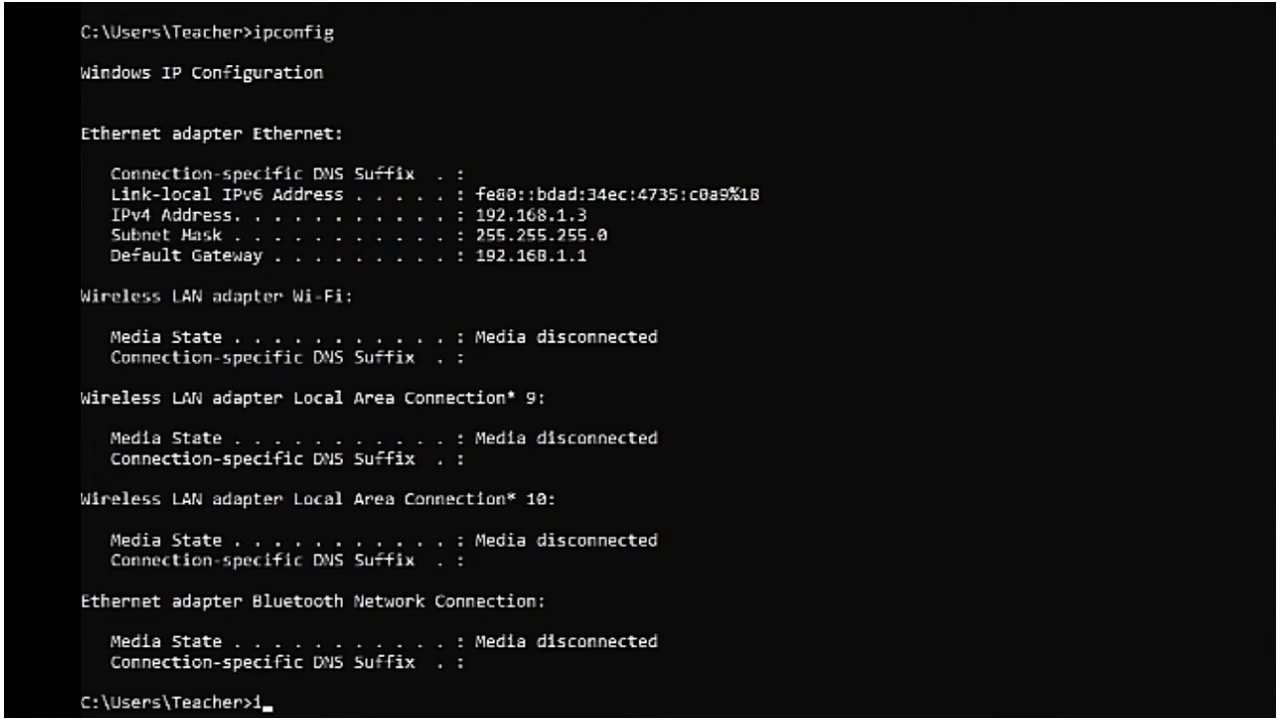
Step: Test the network connection from PC 2 by pinging PC 1 at 192.168.1.5
{"action": "type", "text": "p"}
{"action": "key", "text": "BackSpace"}
{"action": "key", "text": "BackSpace"}
{"action": "type", "text": "ping 1"}
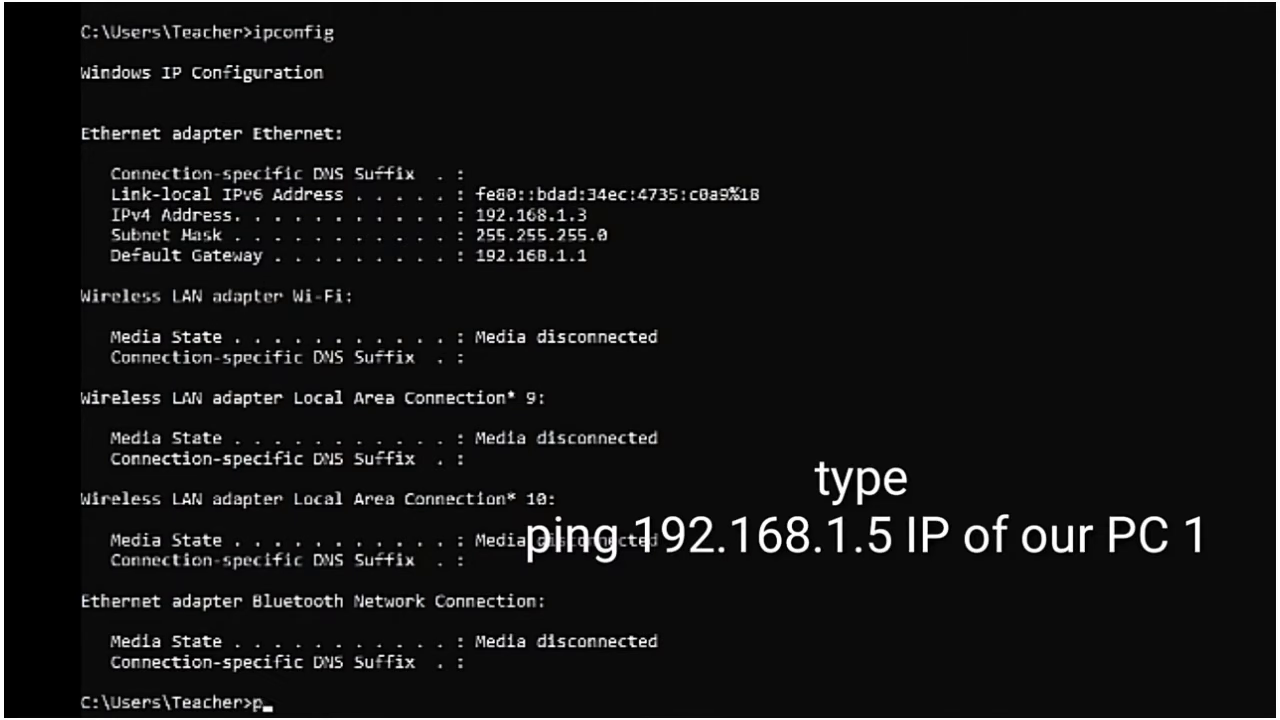
{"action": "type", "text": "92.1689"}
{"action": "key", "text": "BackSpace"}
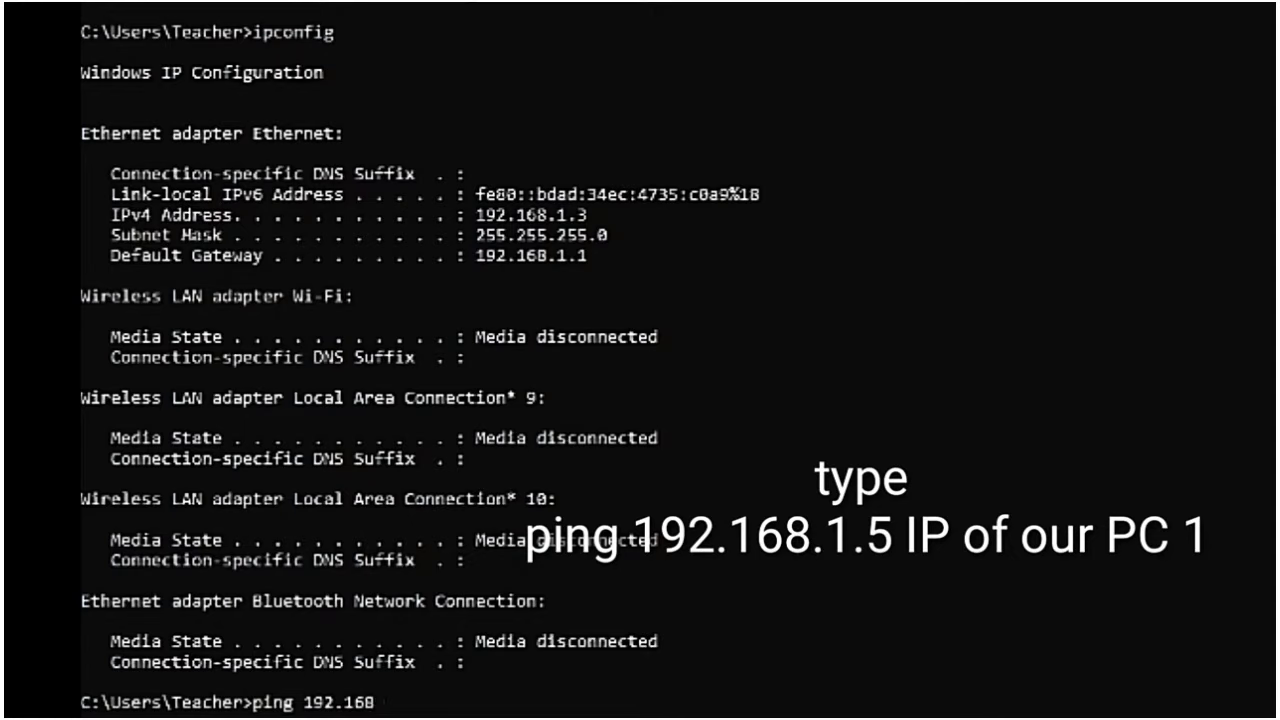
{"action": "type", "text": ".1.5"}
{"action": "key", "text": "Return"}
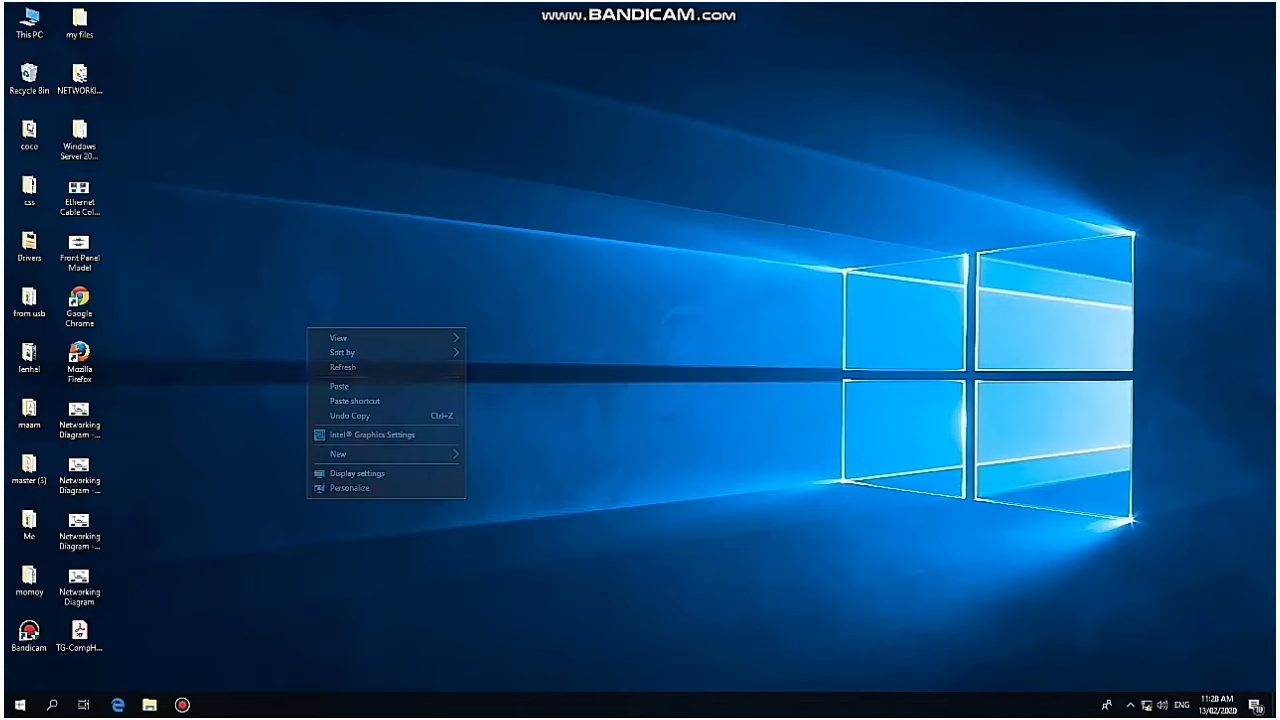
Step: Create a new folder on the desktop and name it michaelvlog
{"action": "left_click", "coordinate": [343, 367]}
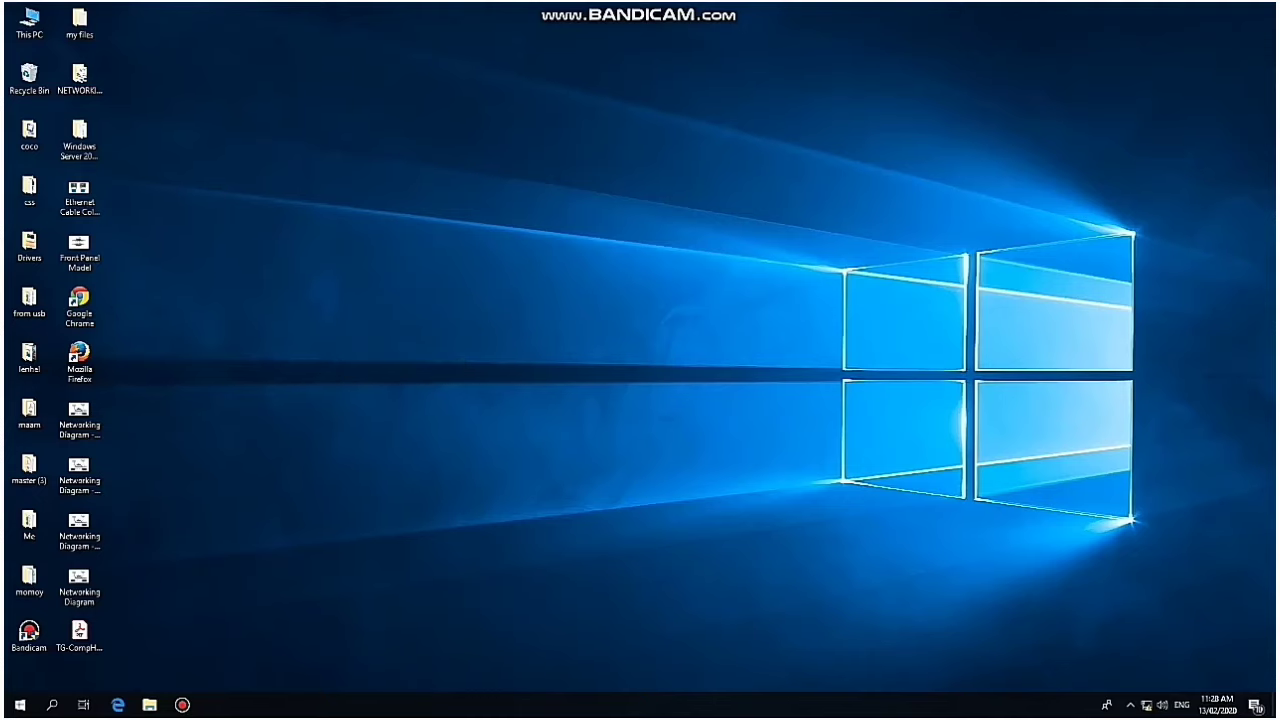
{"action": "right_click", "coordinate": [563, 369]}
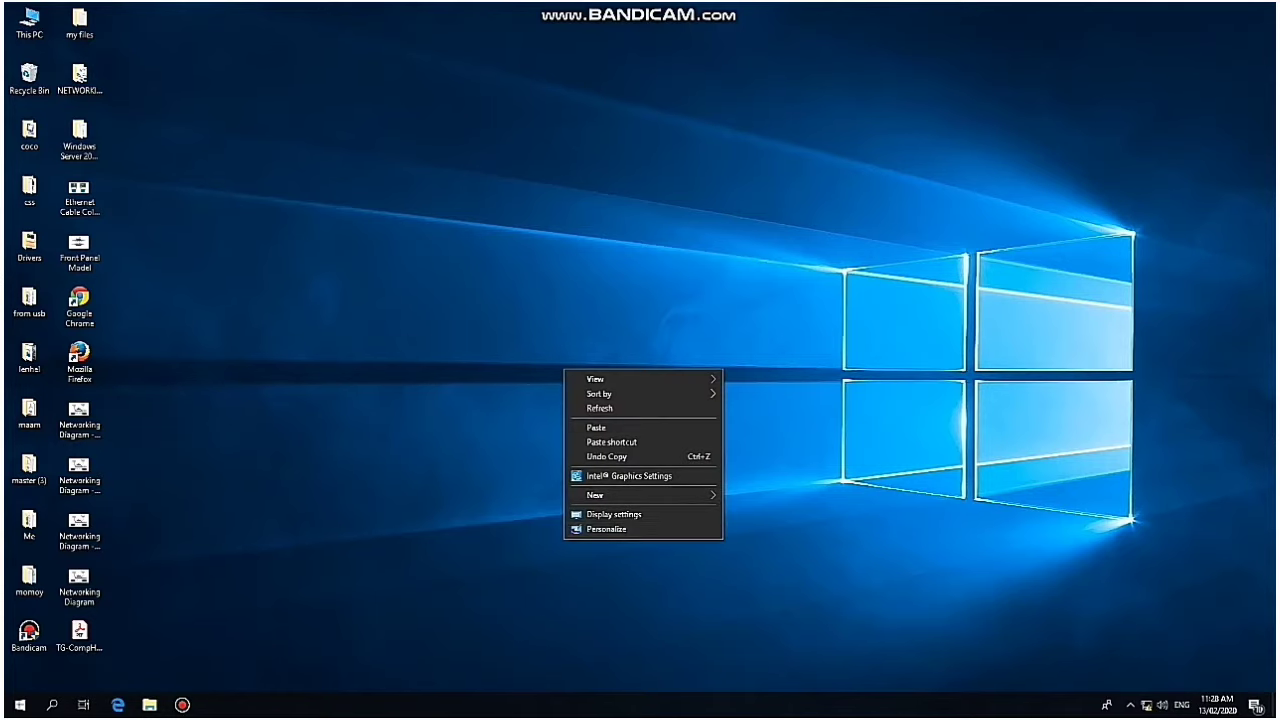
{"action": "right_click", "coordinate": [207, 308]}
{"action": "mouse_move", "coordinate": [290, 433]}
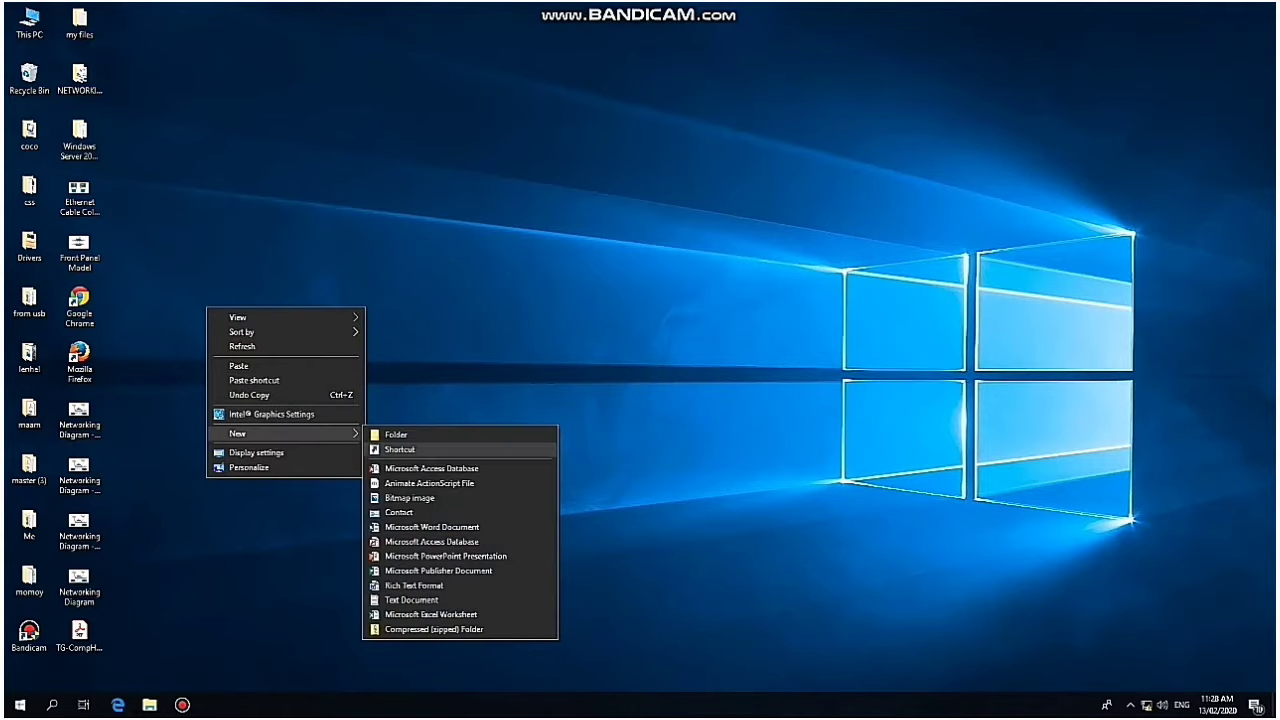
{"action": "left_click", "coordinate": [376, 435]}
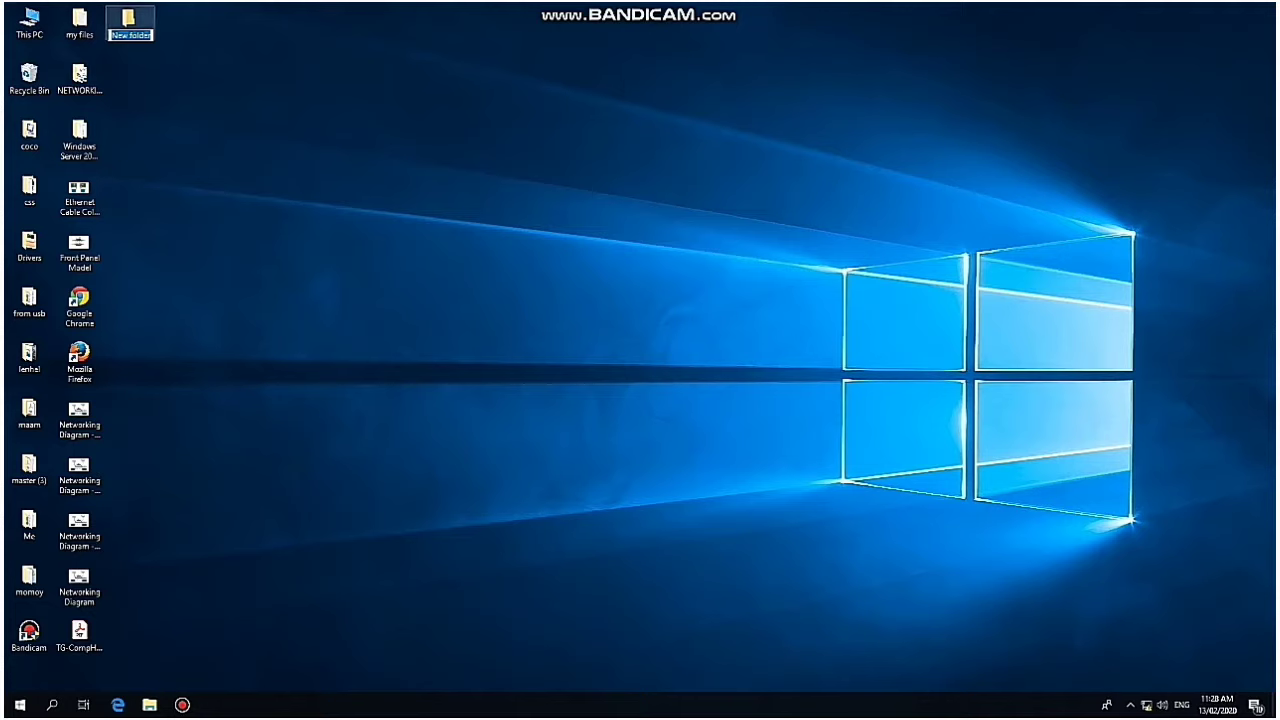
{"action": "key", "text": "BackSpace"}
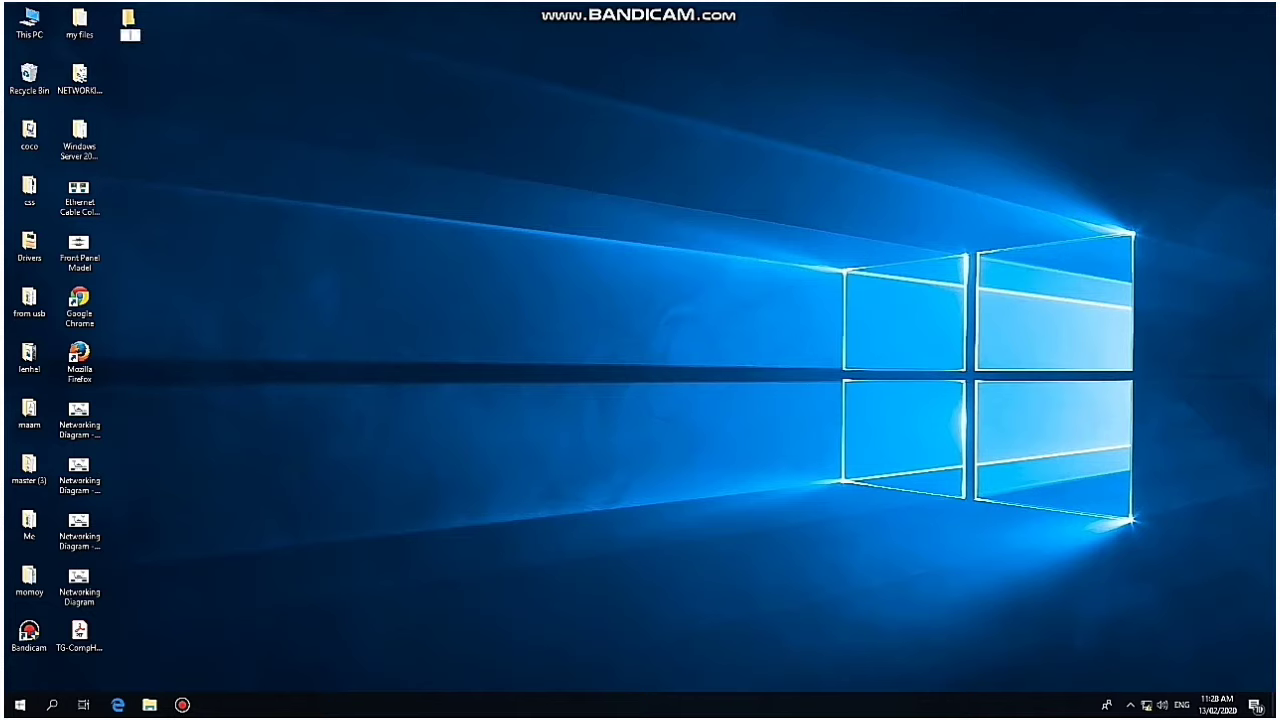
{"action": "type", "text": "michaelvlog"}
{"action": "key", "text": "Return"}
Step: Refresh the desktop and move the michaelvlog folder between the NETWORKI... and Windows Server items
{"action": "right_click", "coordinate": [318, 90]}
{"action": "left_click", "coordinate": [365, 127]}
{"action": "left_click_drag", "start_coordinate": [128, 22], "coordinate": [80, 133]}
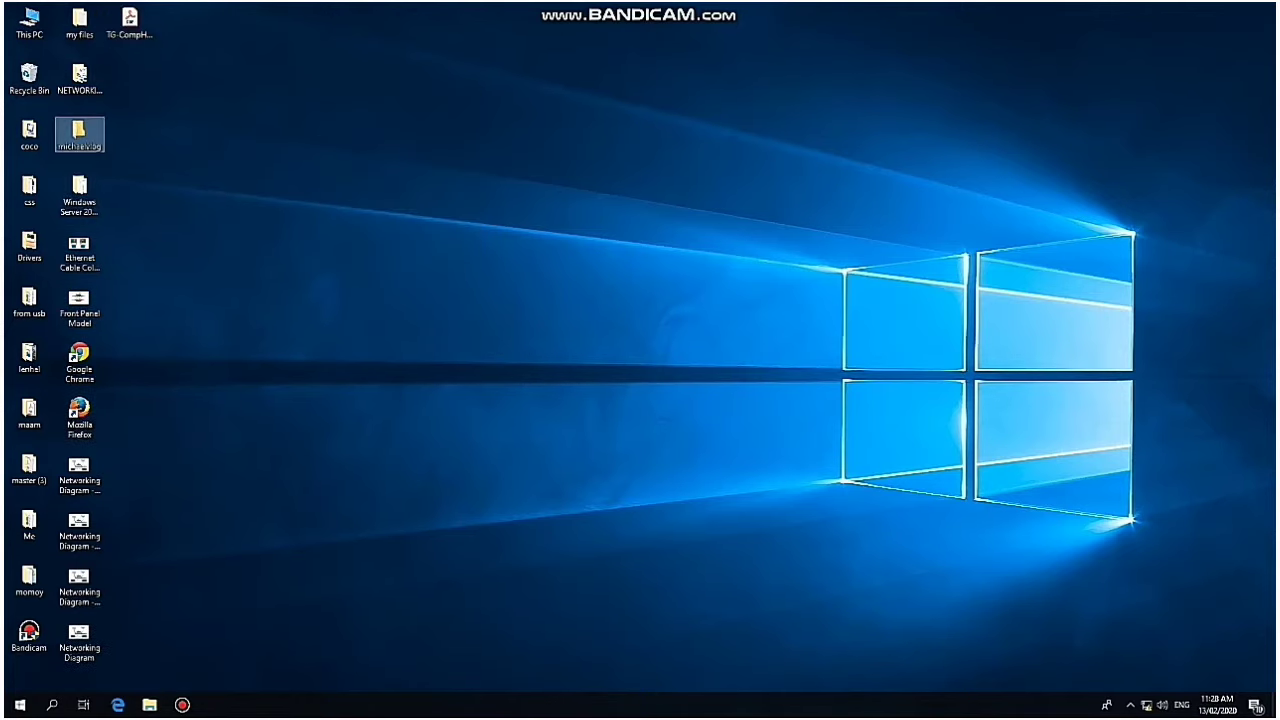
{"action": "right_click", "coordinate": [94, 137]}
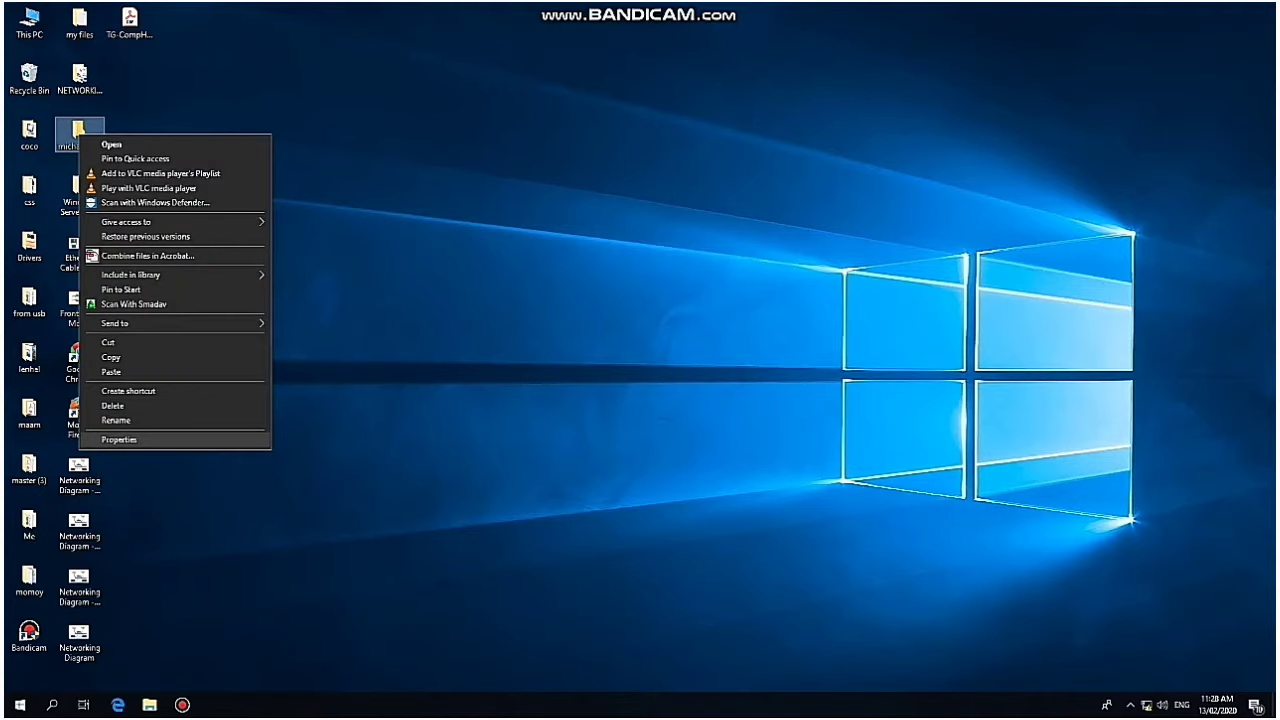
{"action": "left_click", "coordinate": [120, 439]}
{"action": "left_click", "coordinate": [310, 145]}
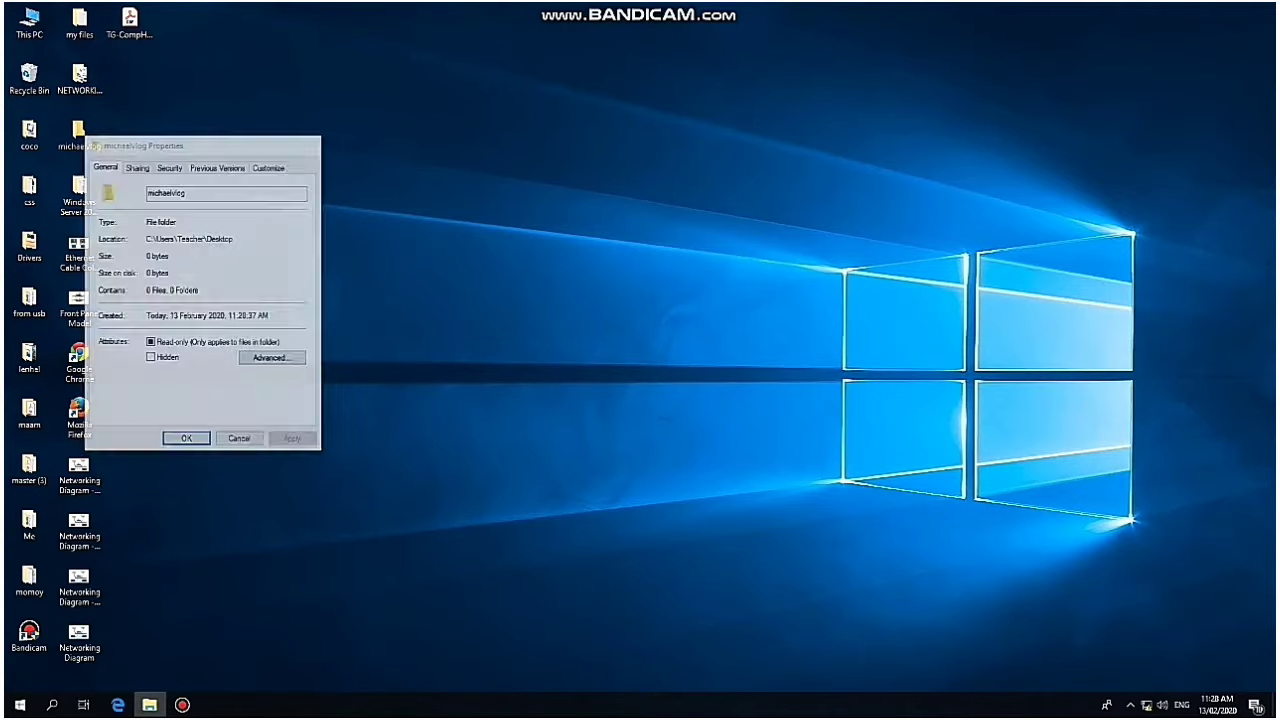
Step: Share the michaelvlog folder with Everyone over the network at the Read/Write permission level
{"action": "right_click", "coordinate": [86, 140]}
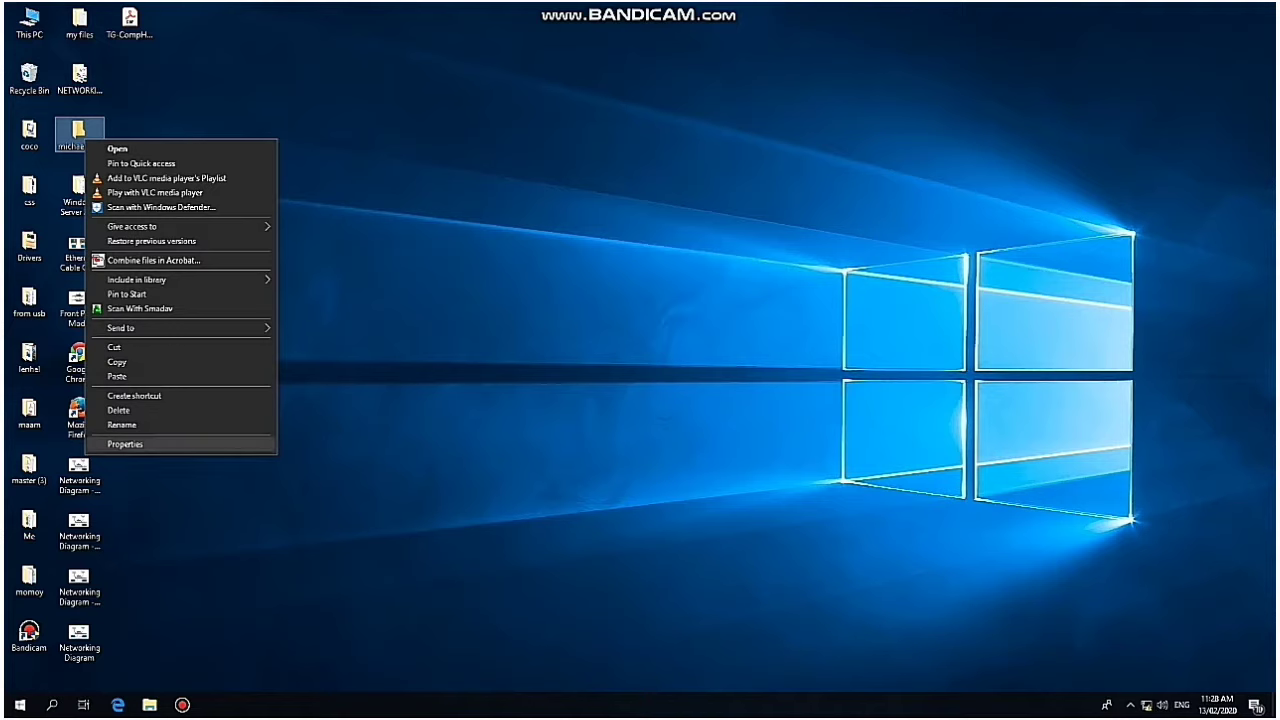
{"action": "left_click", "coordinate": [125, 443]}
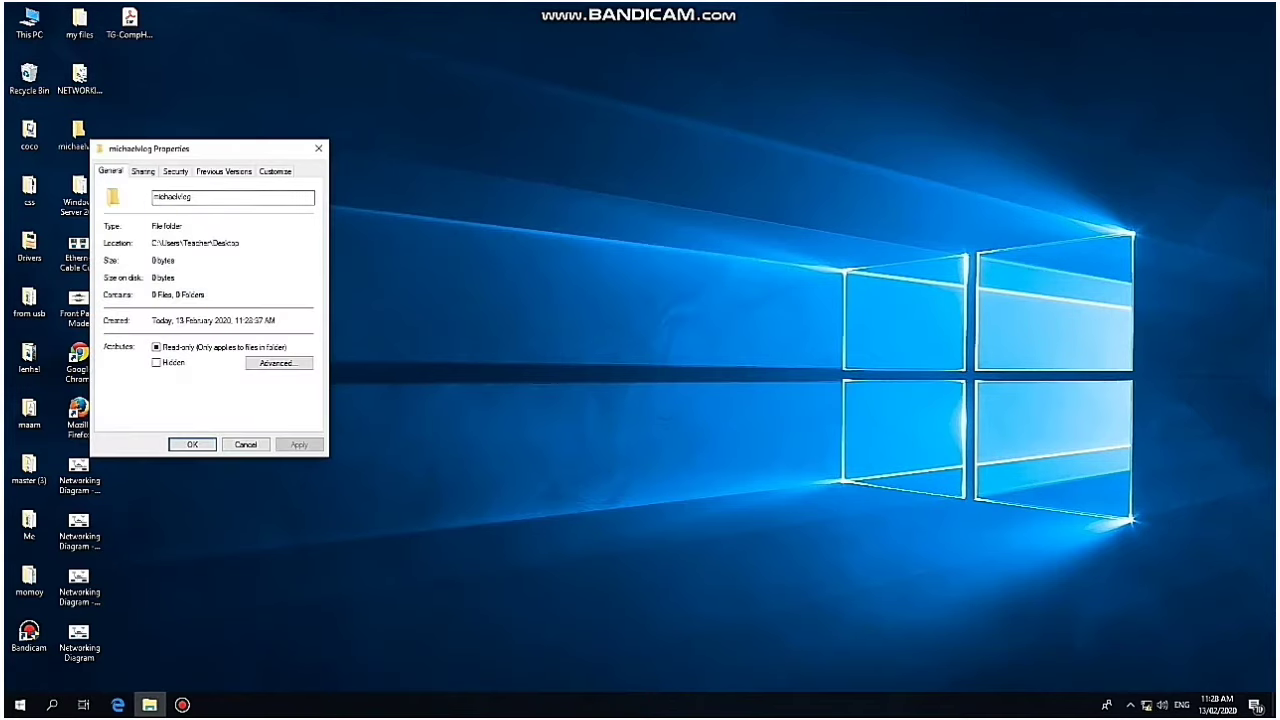
{"action": "left_click", "coordinate": [143, 171]}
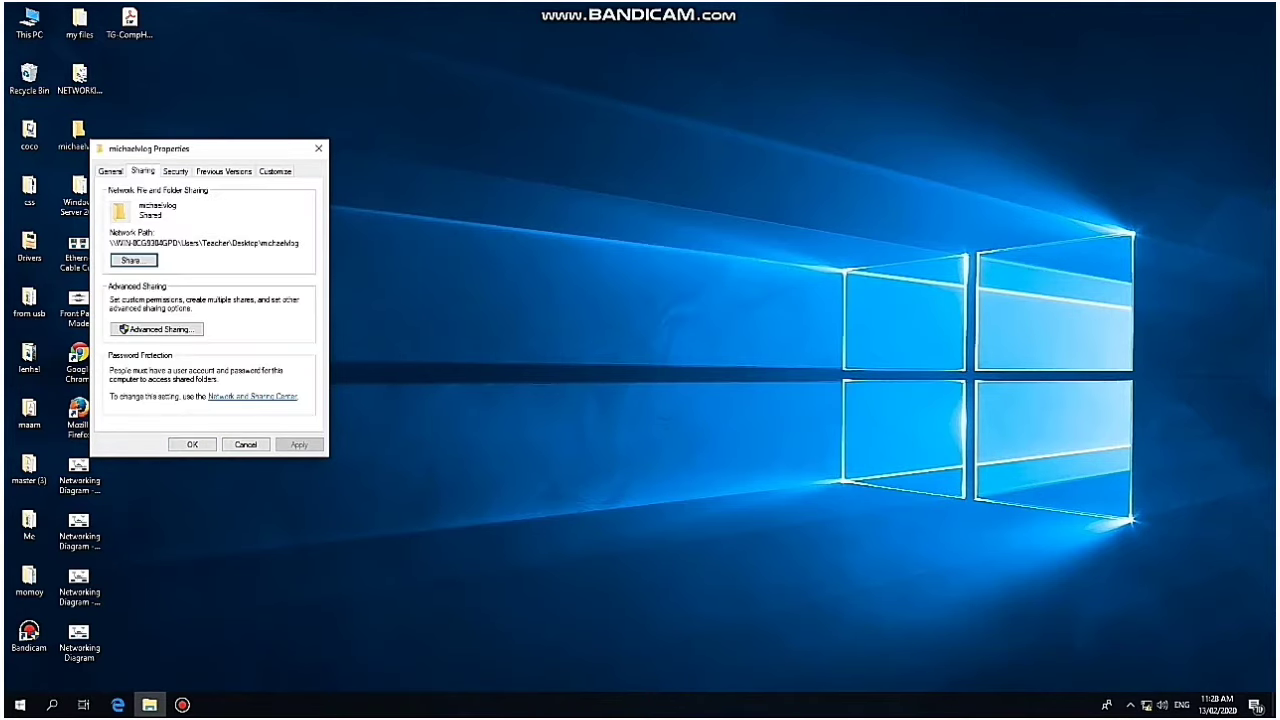
{"action": "left_click", "coordinate": [133, 260]}
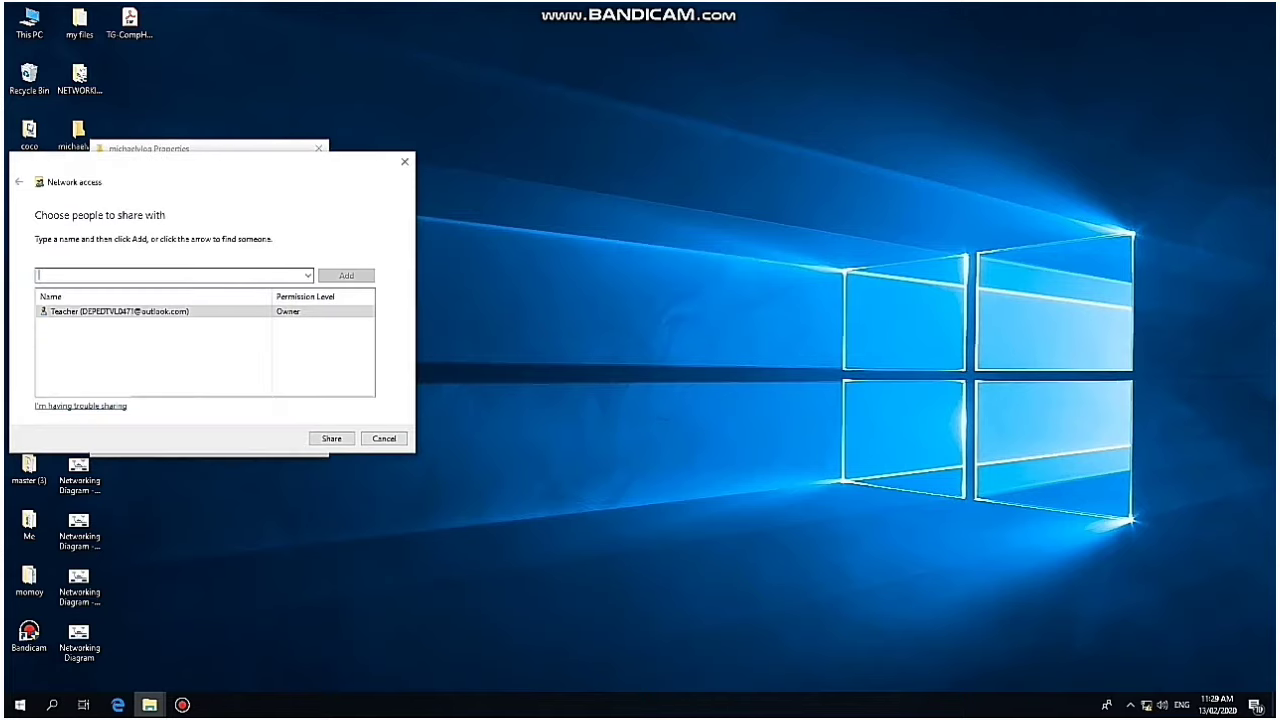
{"action": "left_click", "coordinate": [307, 275]}
{"action": "left_click", "coordinate": [55, 308]}
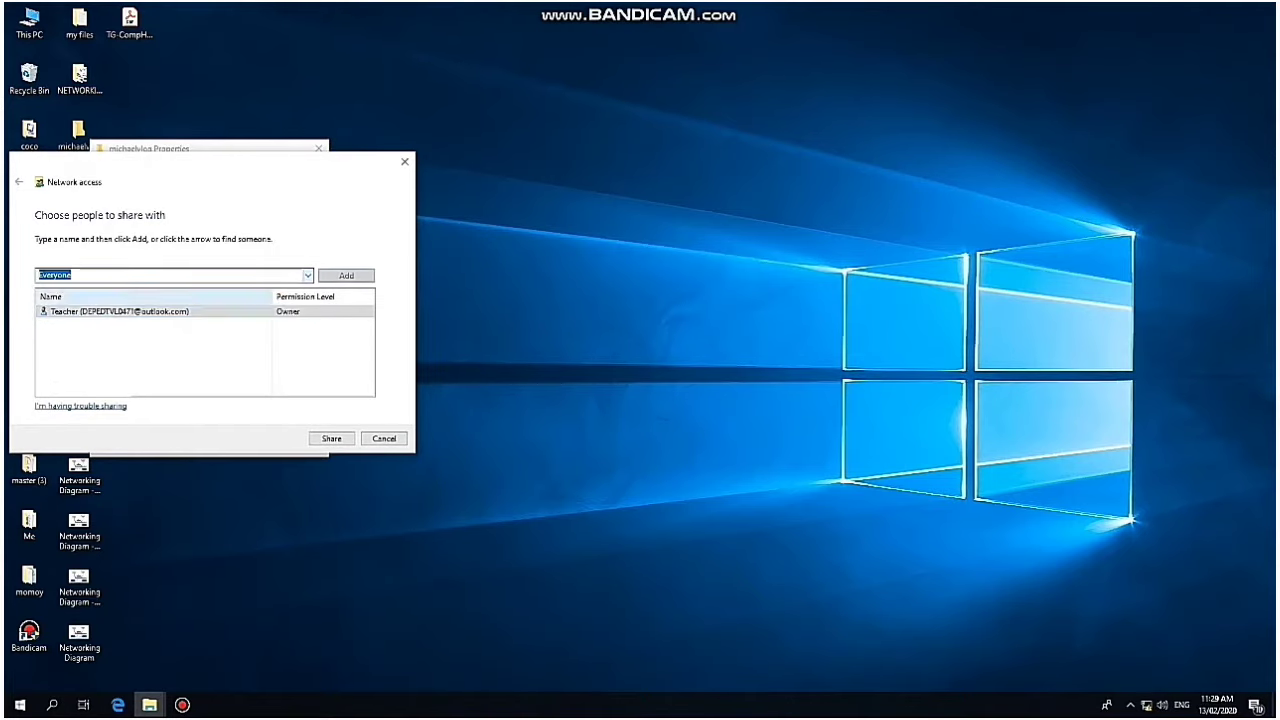
{"action": "left_click", "coordinate": [346, 275]}
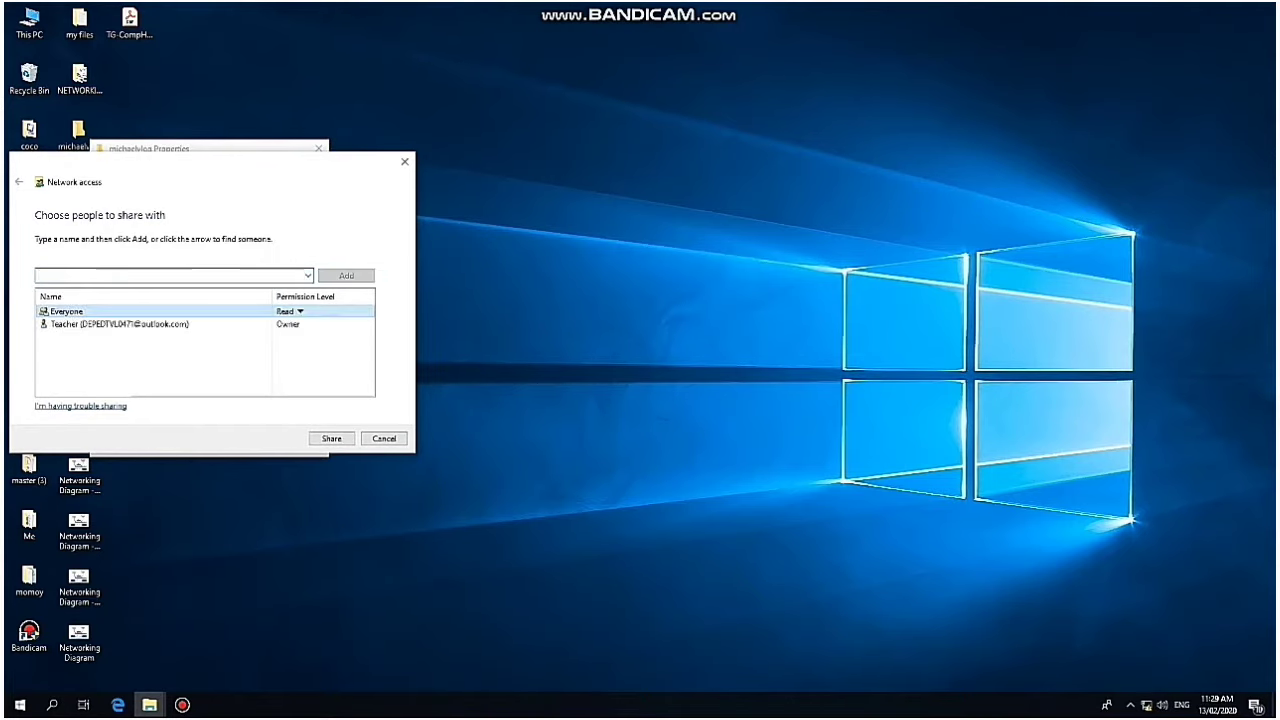
{"action": "left_click", "coordinate": [290, 311]}
{"action": "left_click", "coordinate": [340, 328]}
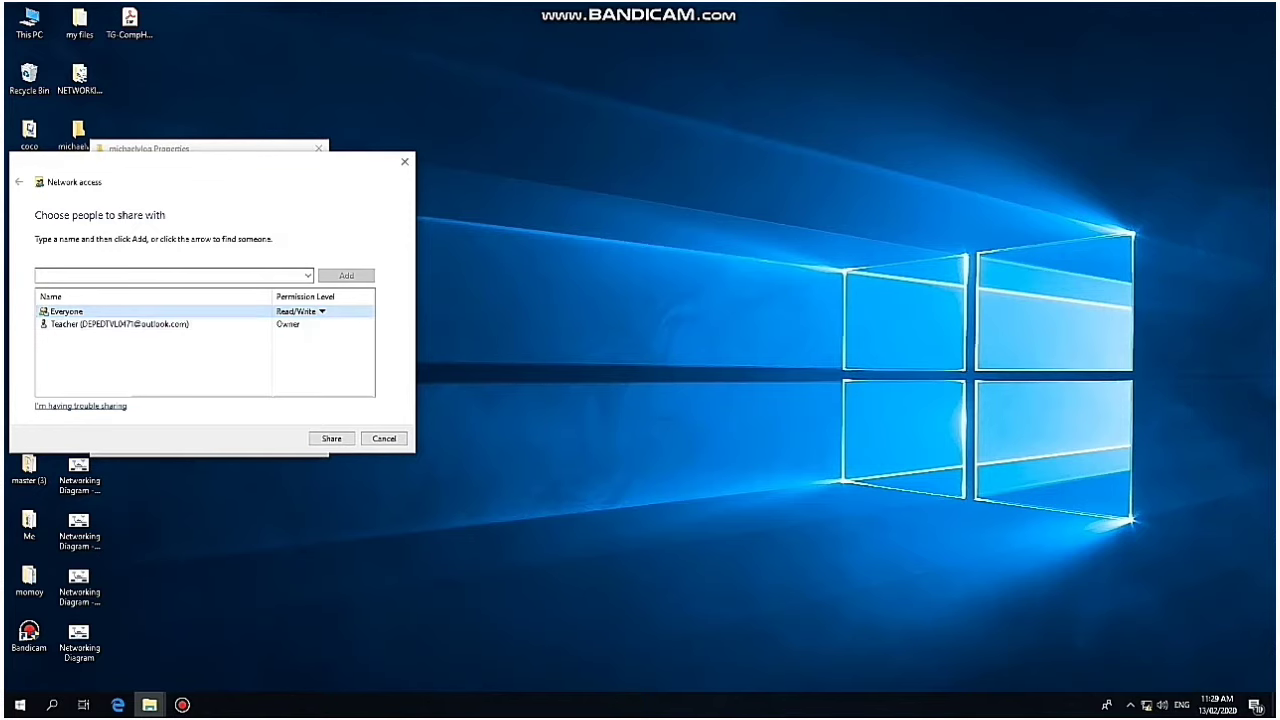
{"action": "left_click", "coordinate": [331, 438]}
{"action": "left_click", "coordinate": [385, 438]}
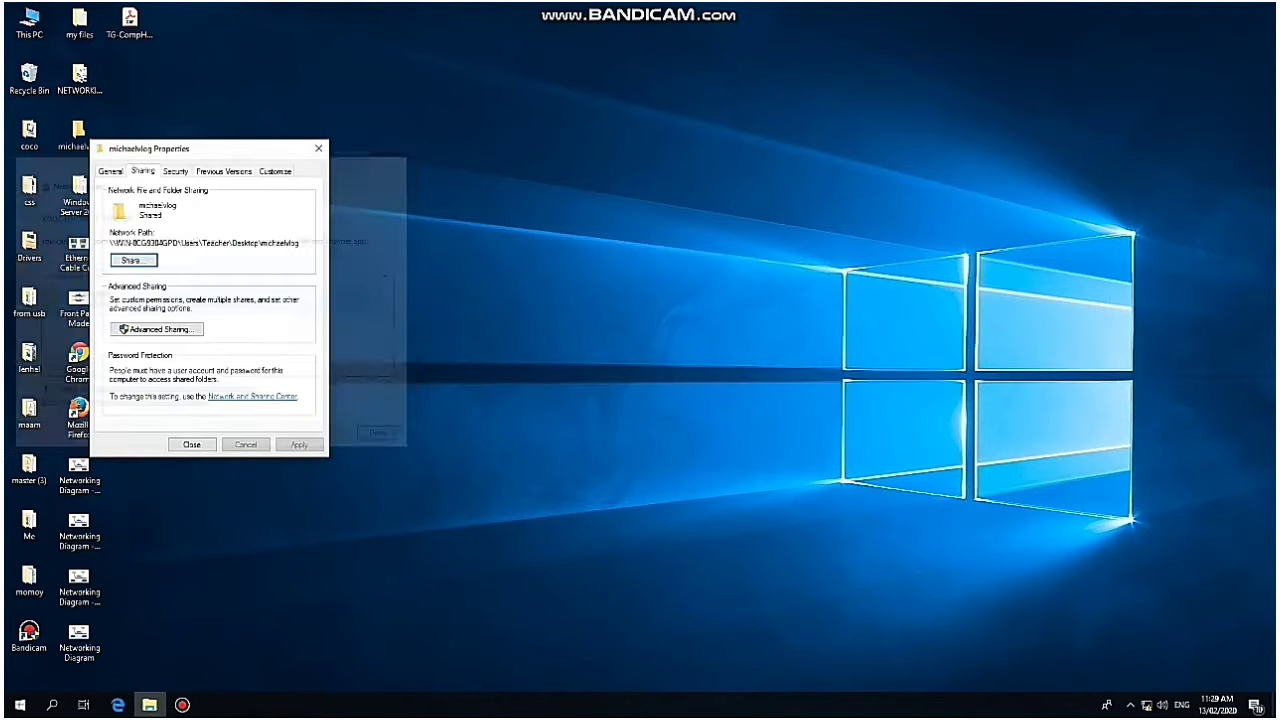
Step: Enable advanced sharing of the michaelvlog folder with Full Control allowed for Everyone, then apply and close its properties
{"action": "left_click", "coordinate": [157, 329]}
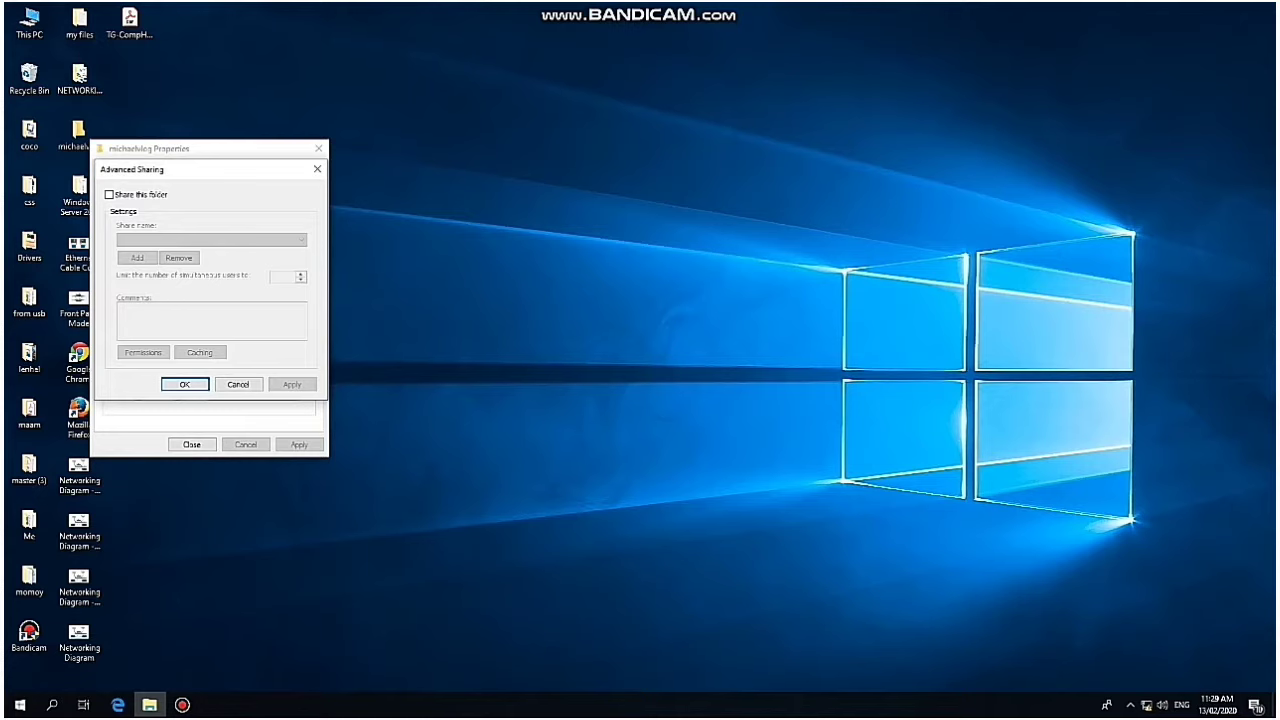
{"action": "left_click", "coordinate": [109, 194]}
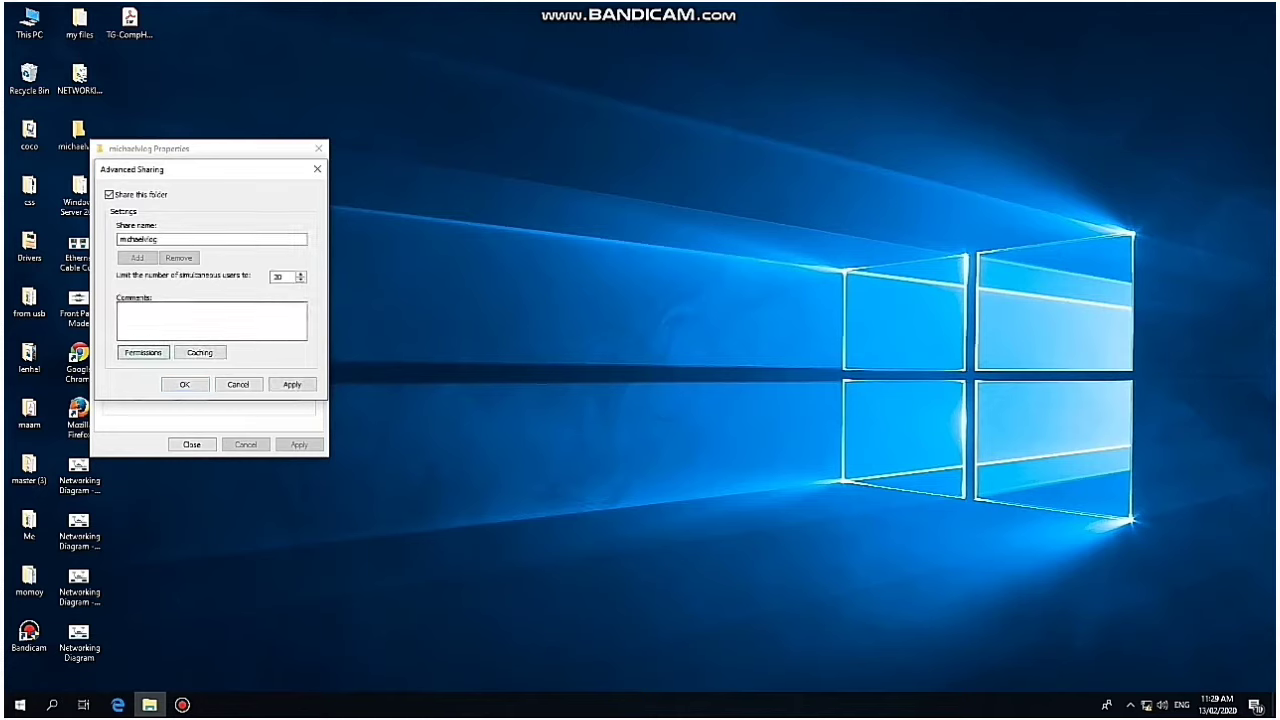
{"action": "left_click", "coordinate": [143, 352]}
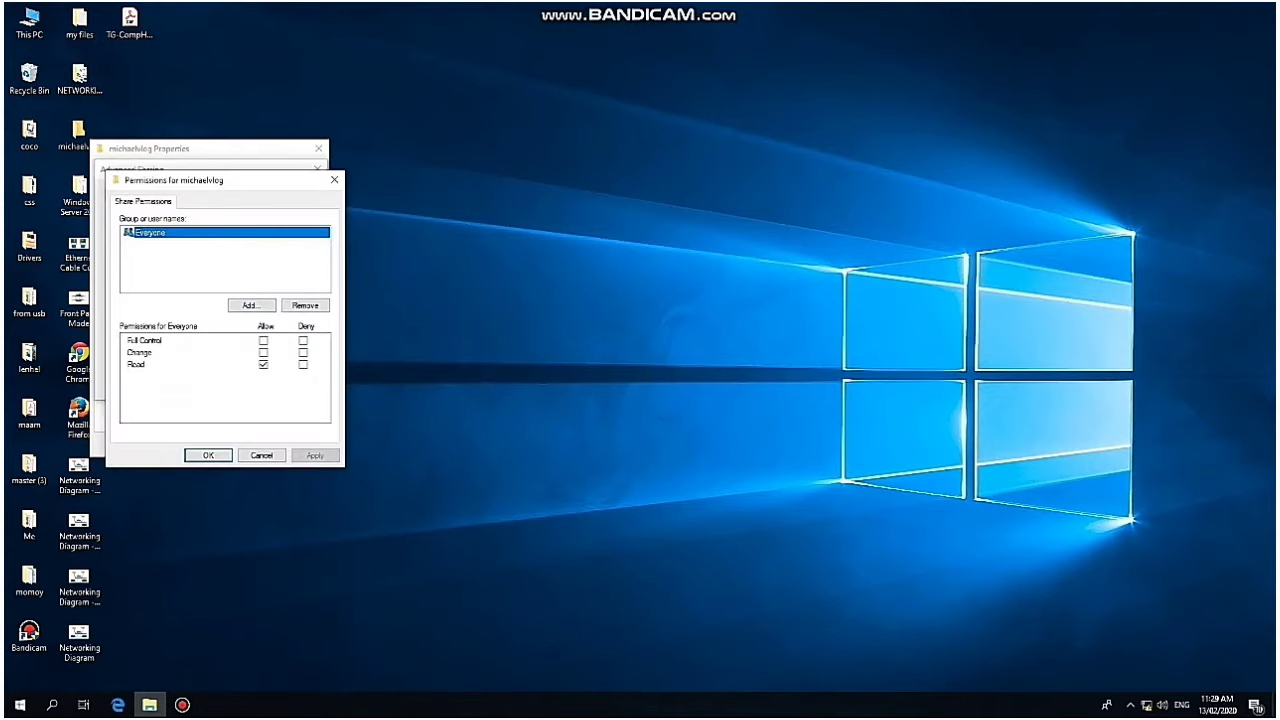
{"action": "left_click", "coordinate": [263, 340]}
{"action": "left_click", "coordinate": [314, 455]}
{"action": "left_click", "coordinate": [208, 455]}
{"action": "left_click", "coordinate": [292, 384]}
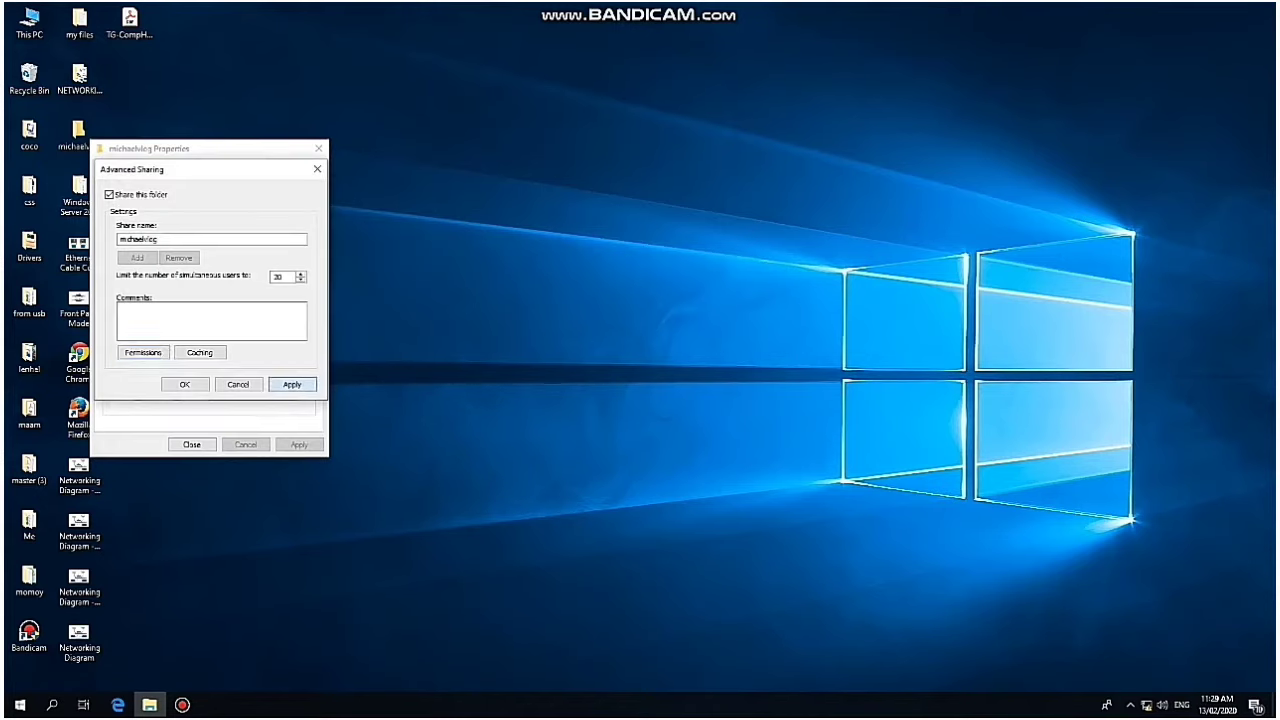
{"action": "left_click", "coordinate": [184, 384]}
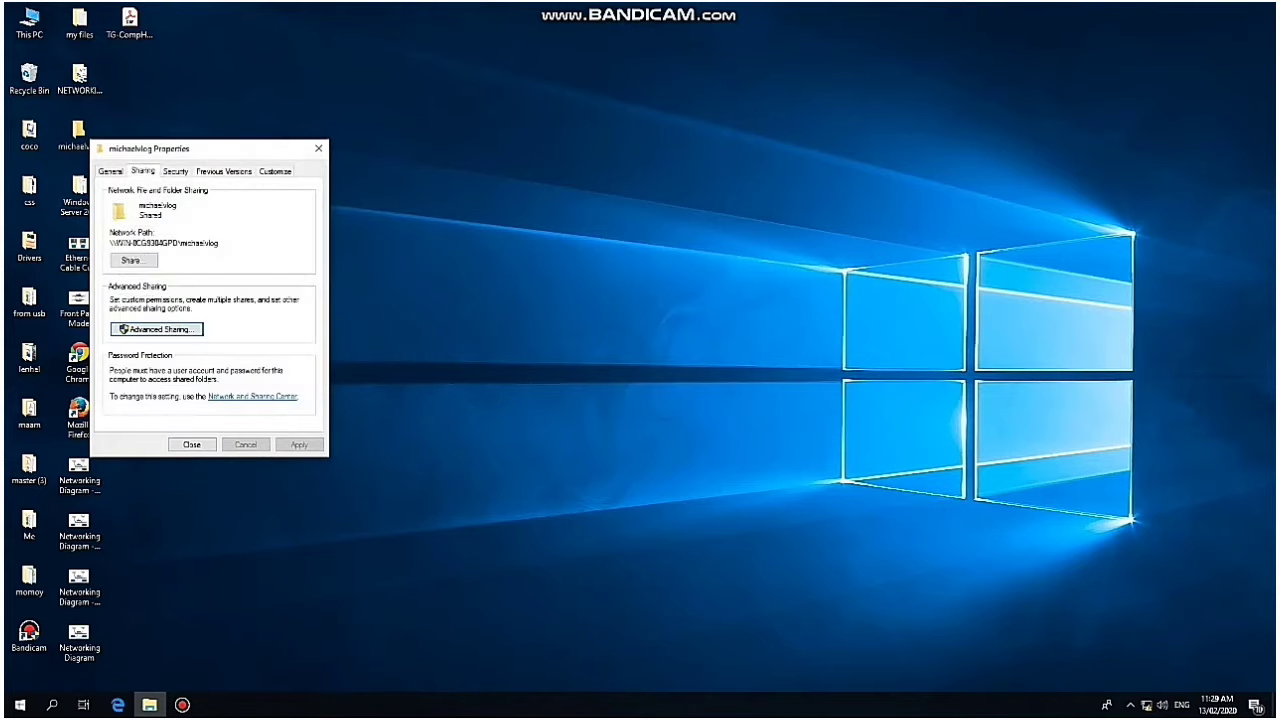
{"action": "left_click", "coordinate": [191, 444]}
{"action": "right_click", "coordinate": [341, 251]}
{"action": "left_click", "coordinate": [377, 292]}
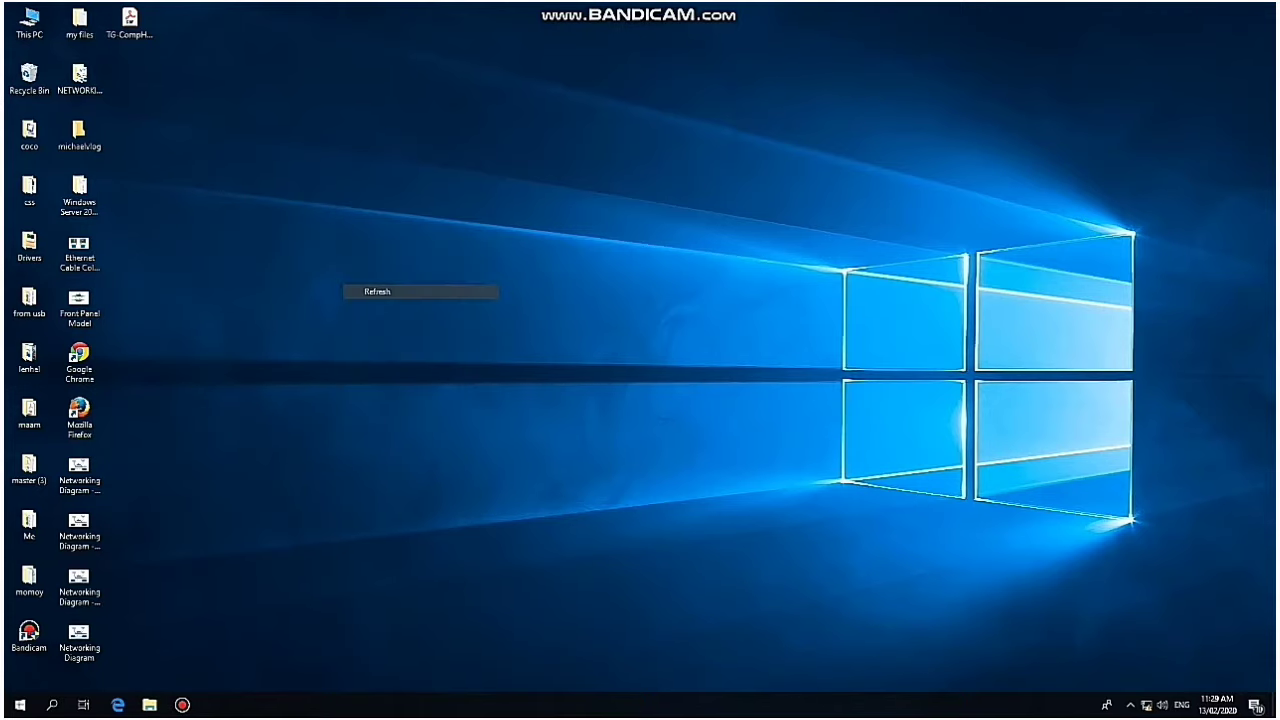
{"action": "right_click", "coordinate": [170, 138]}
{"action": "left_click", "coordinate": [200, 178]}
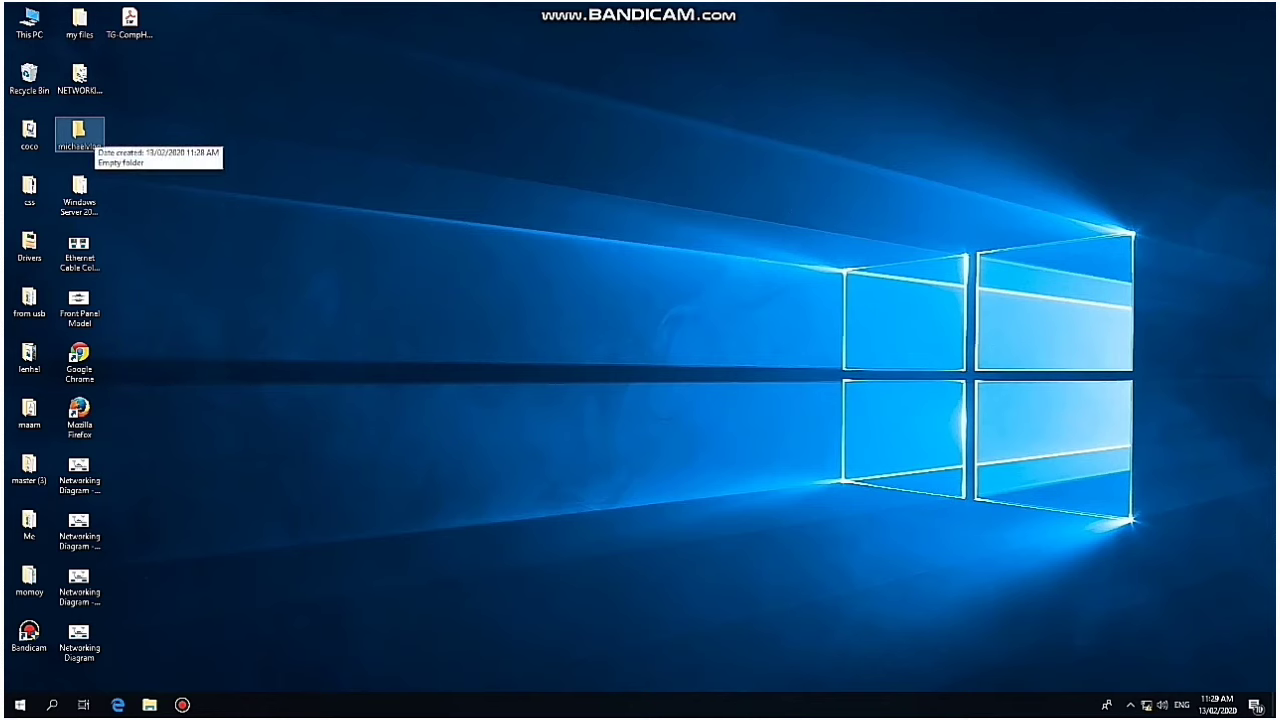
Step: Create a subfolder named episode 1 inside the shared michaelvlog folder
{"action": "double_click", "coordinate": [79, 135]}
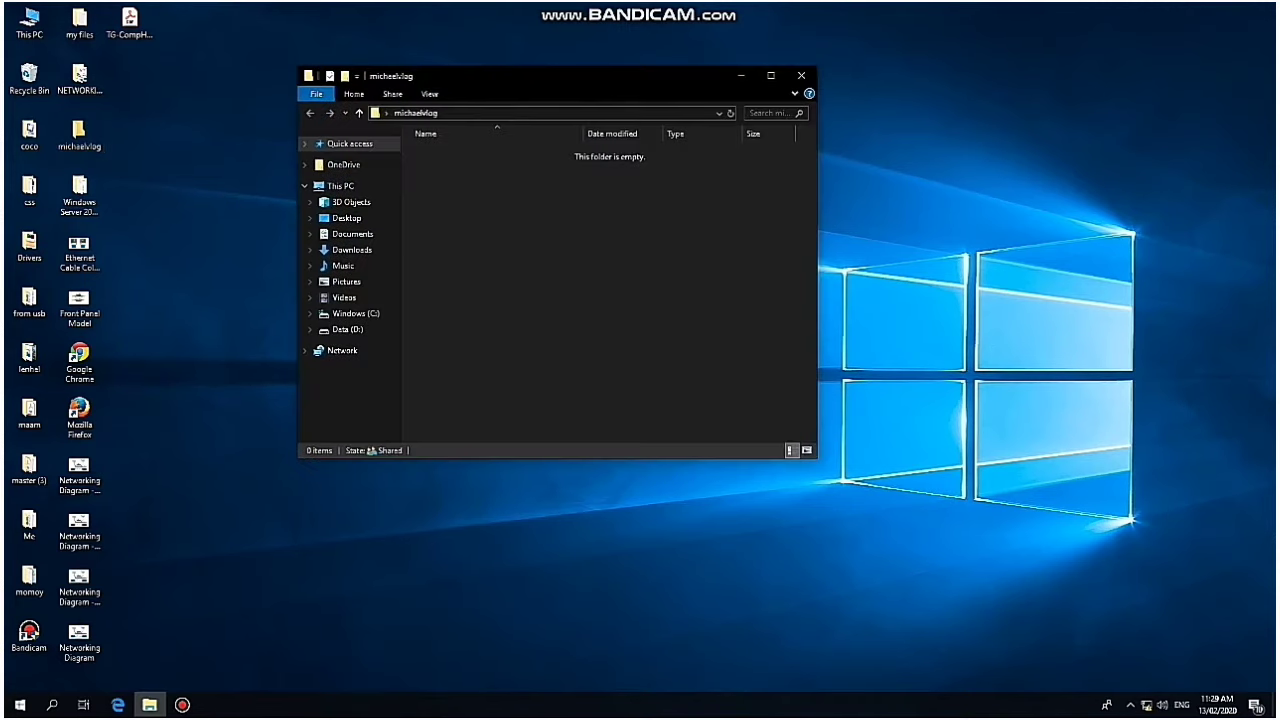
{"action": "right_click", "coordinate": [614, 206]}
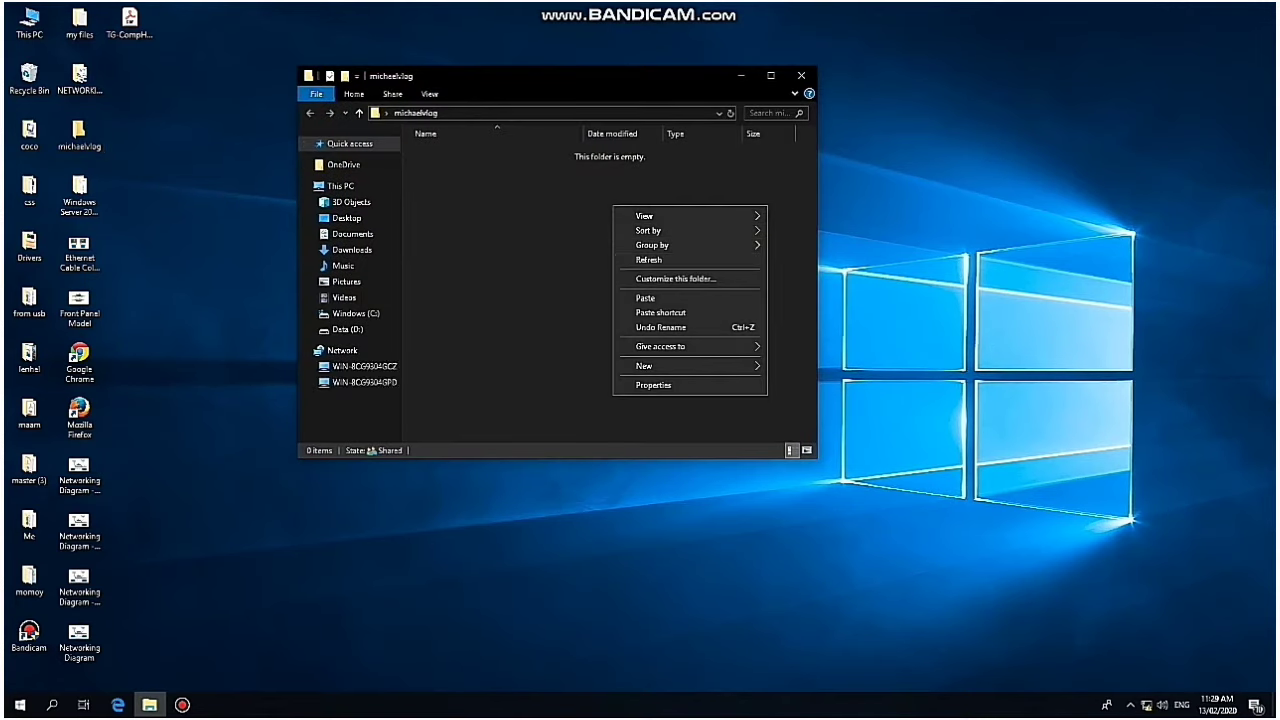
{"action": "mouse_move", "coordinate": [690, 366]}
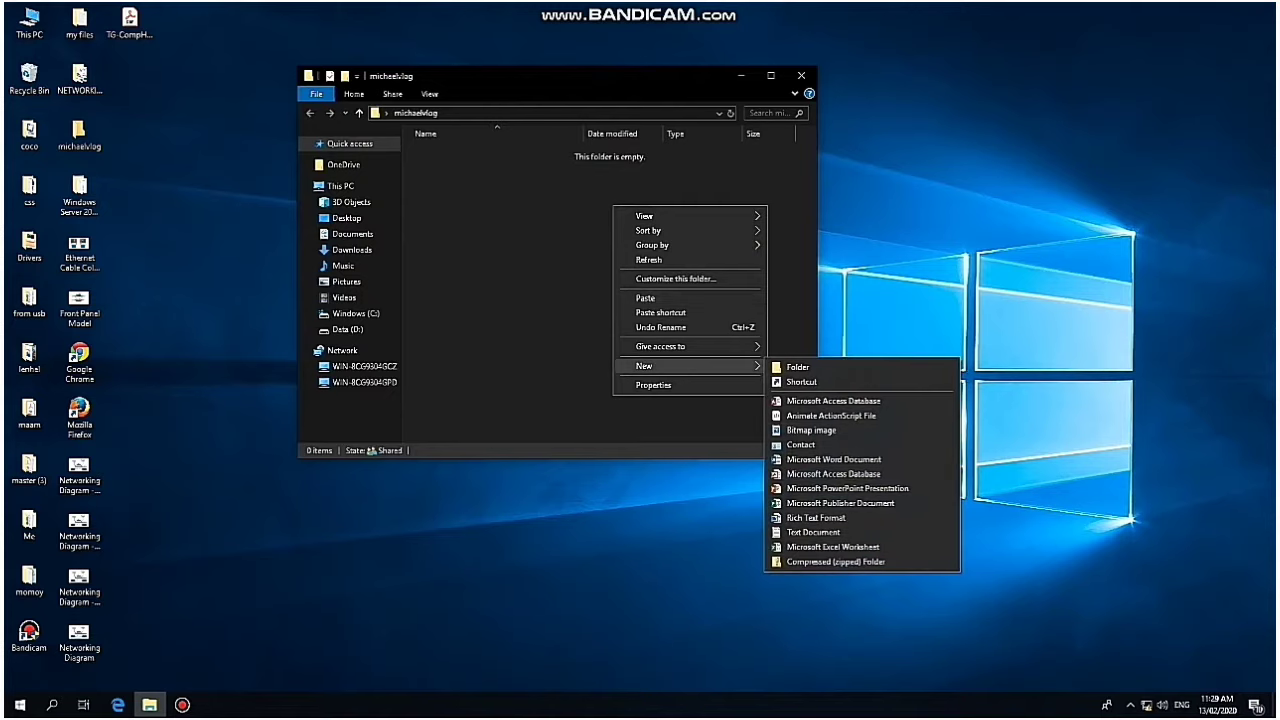
{"action": "left_click", "coordinate": [797, 367]}
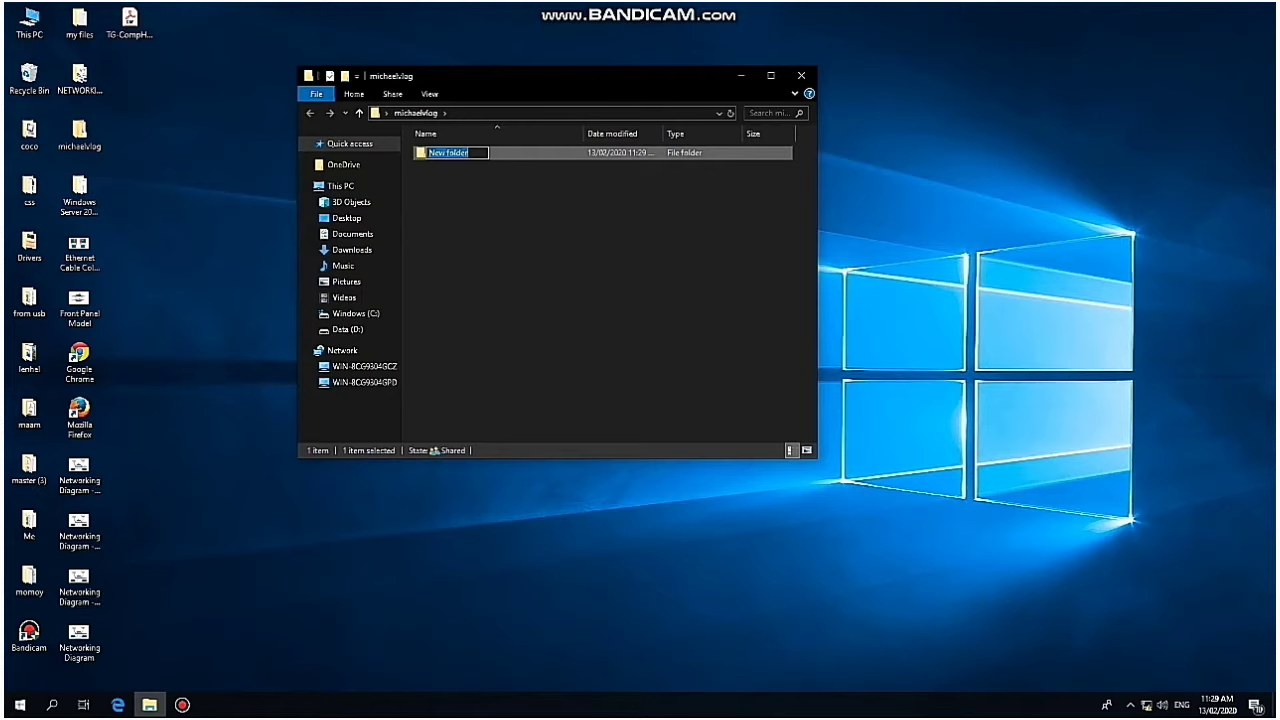
{"action": "type", "text": "episode 1"}
{"action": "key", "text": "Return"}
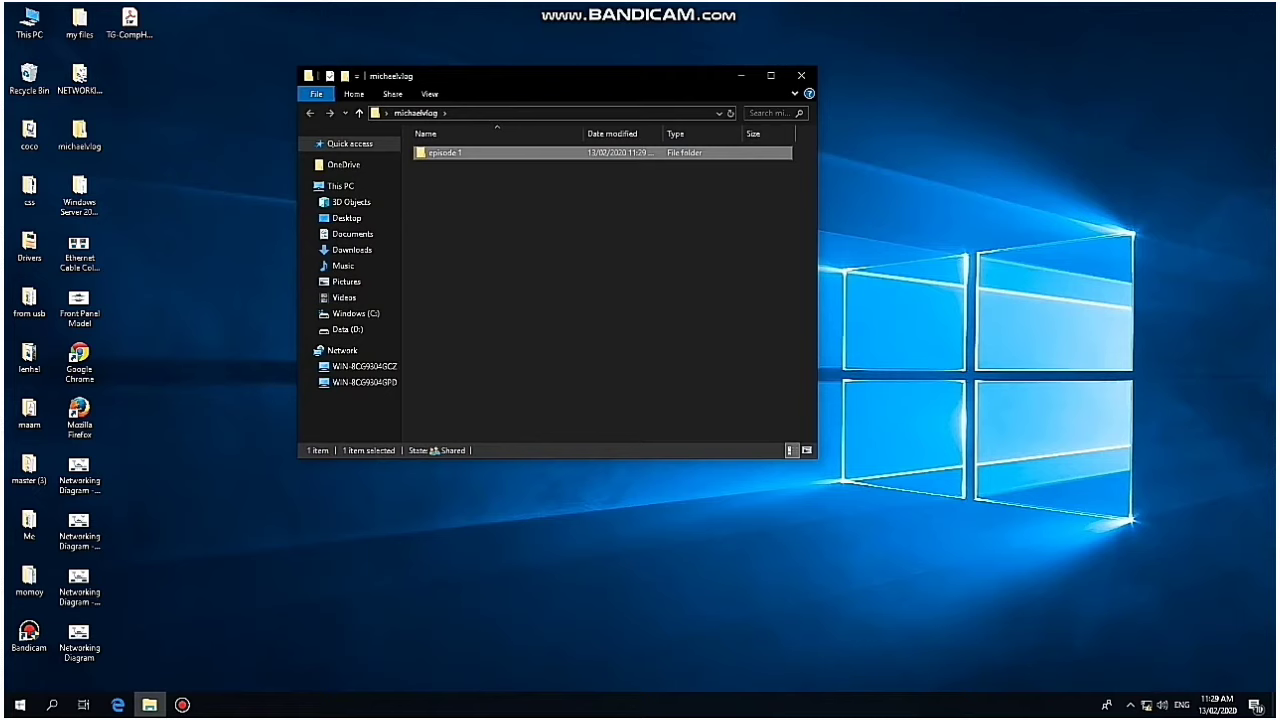
Step: Create a new Microsoft Word document with its default name inside the episode 1 folder and refresh the folder
{"action": "key", "text": "Return"}
{"action": "right_click", "coordinate": [634, 272]}
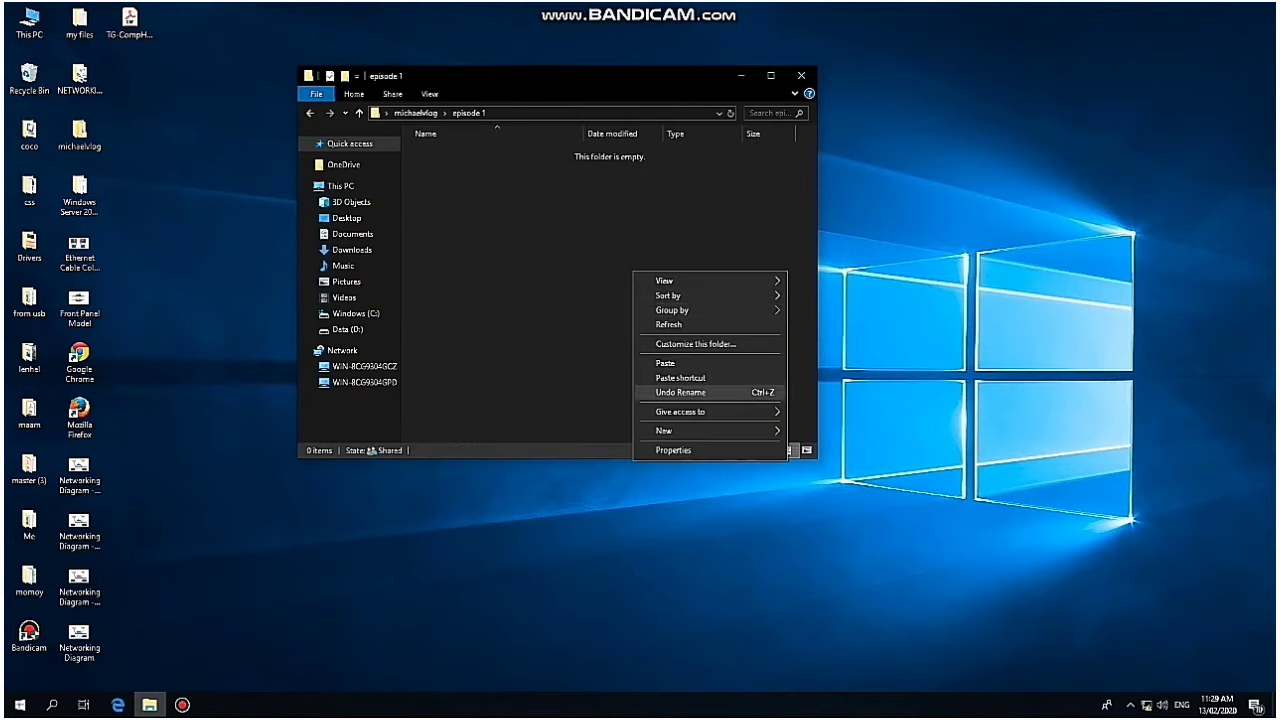
{"action": "mouse_move", "coordinate": [664, 430]}
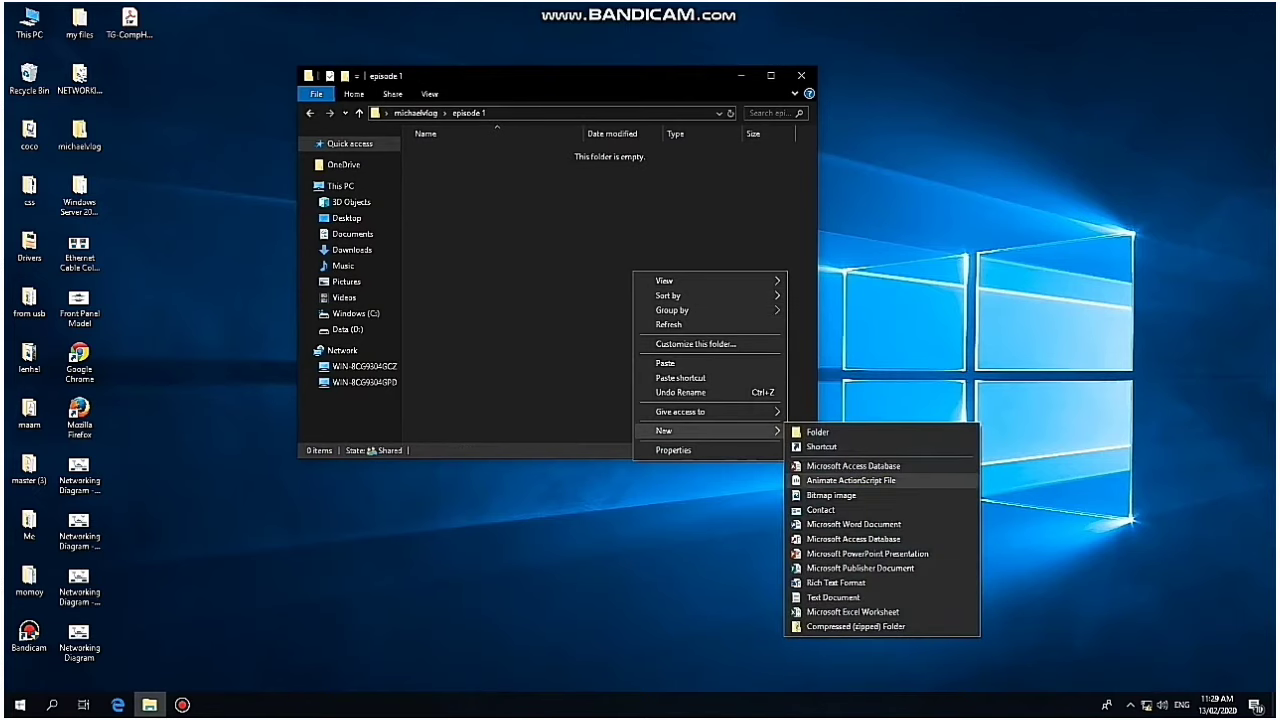
{"action": "left_click", "coordinate": [853, 524]}
{"action": "left_click", "coordinate": [580, 244]}
{"action": "right_click", "coordinate": [580, 244]}
{"action": "left_click", "coordinate": [615, 297]}
{"action": "right_click", "coordinate": [690, 284]}
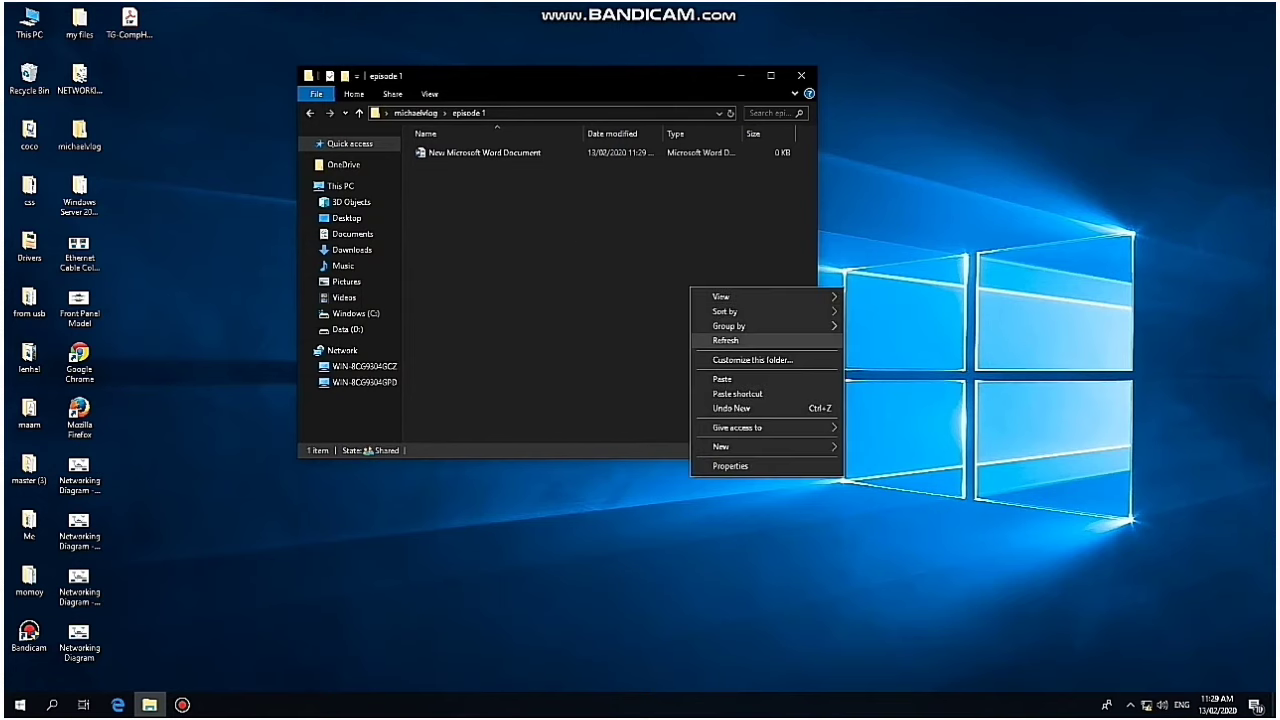
{"action": "left_click", "coordinate": [730, 338]}
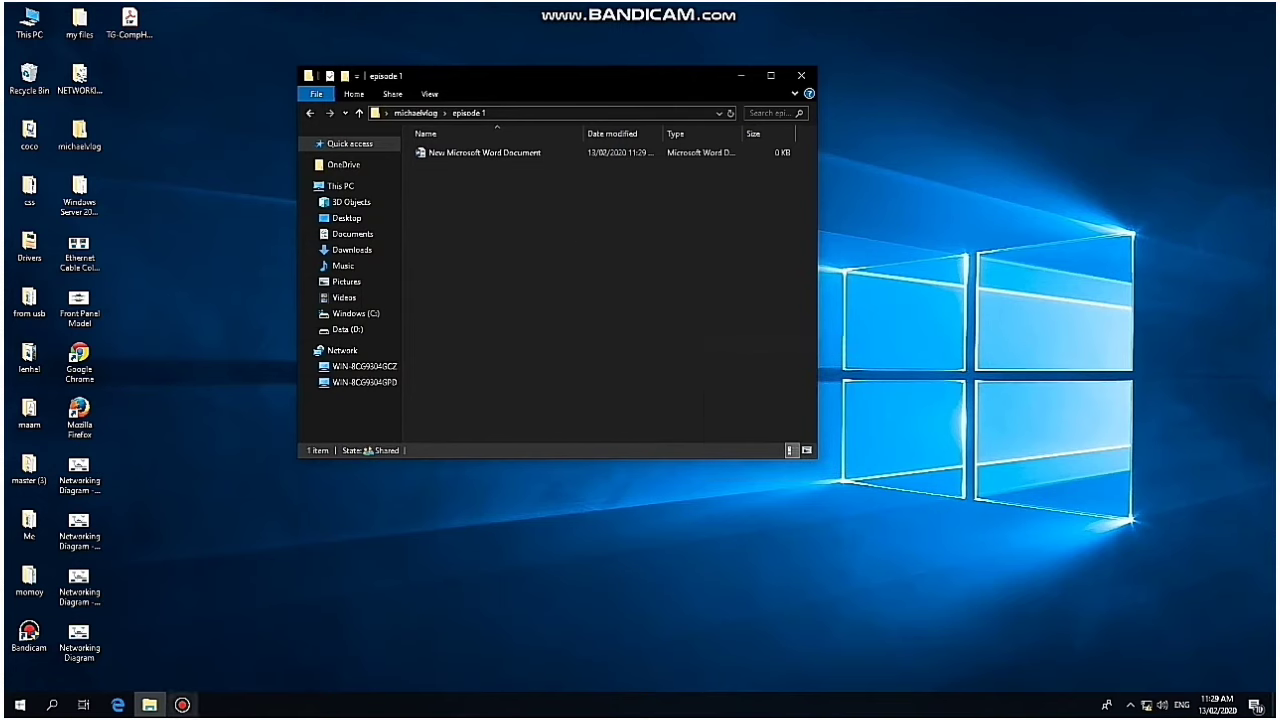
{"action": "left_click", "coordinate": [182, 704]}
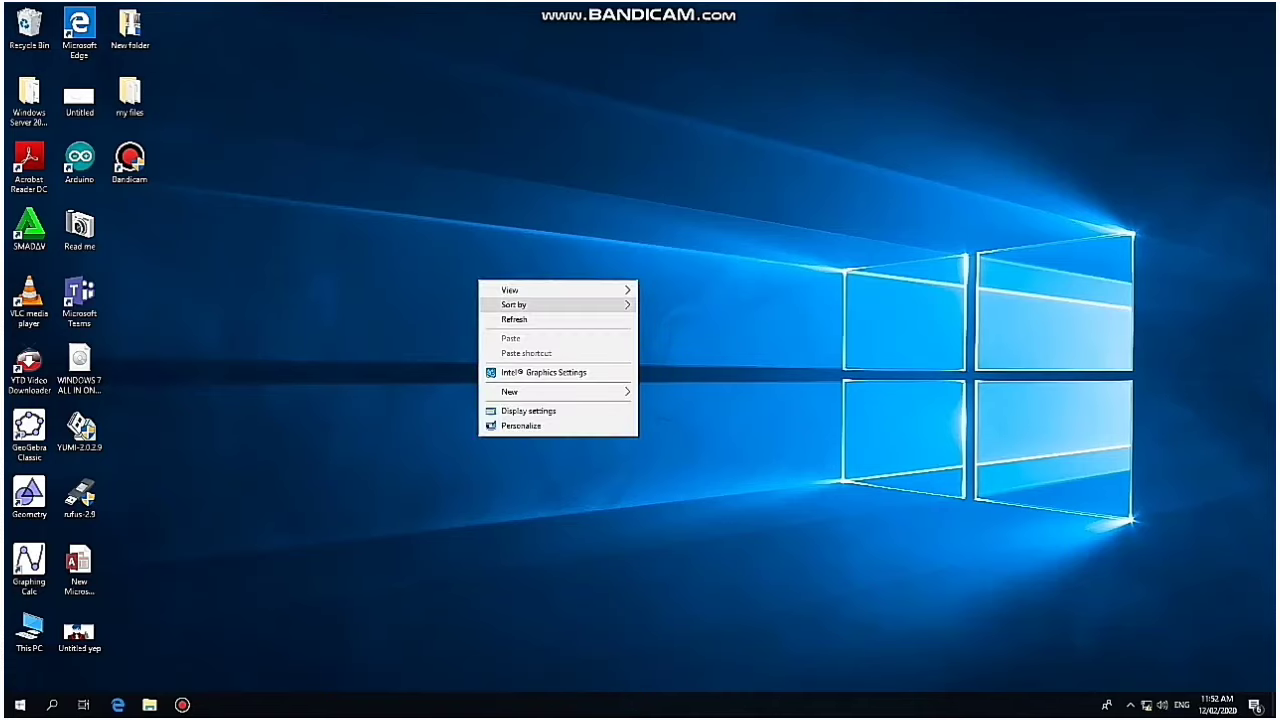
{"action": "left_click", "coordinate": [514, 319]}
{"action": "left_click", "coordinate": [52, 704]}
{"action": "left_click", "coordinate": [52, 704]}
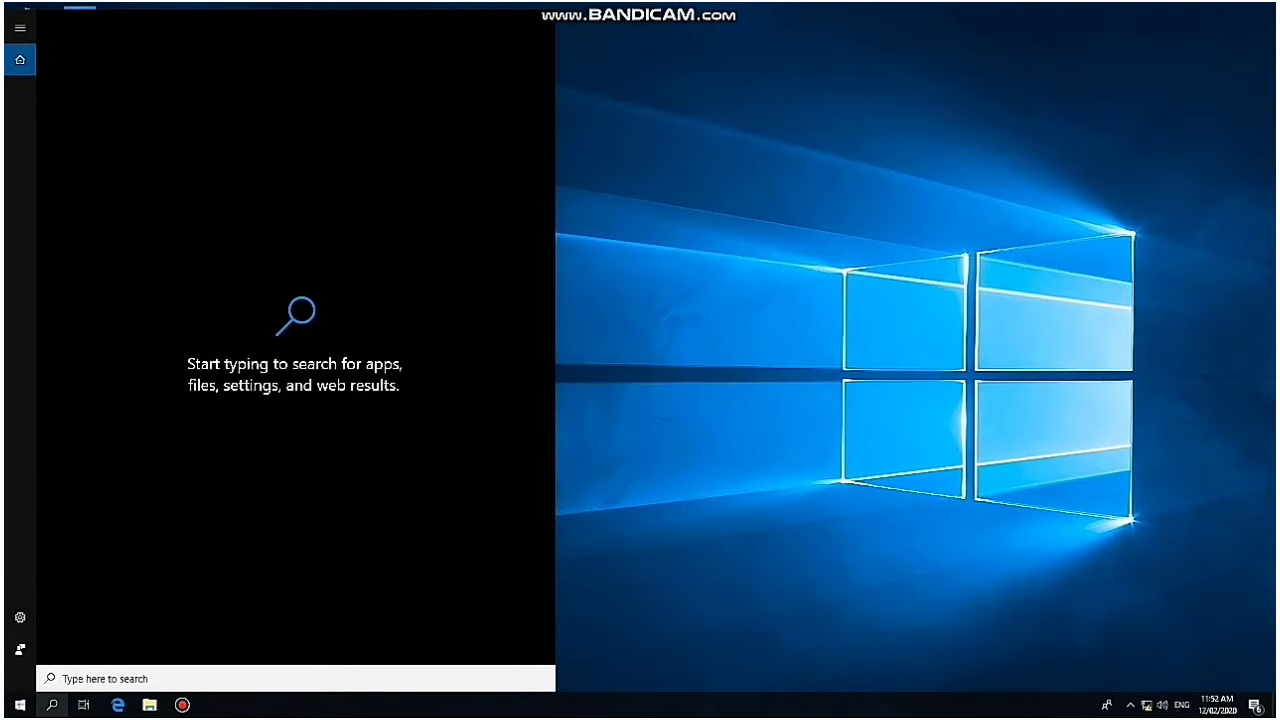
{"action": "right_click", "coordinate": [706, 496]}
{"action": "left_click", "coordinate": [740, 535]}
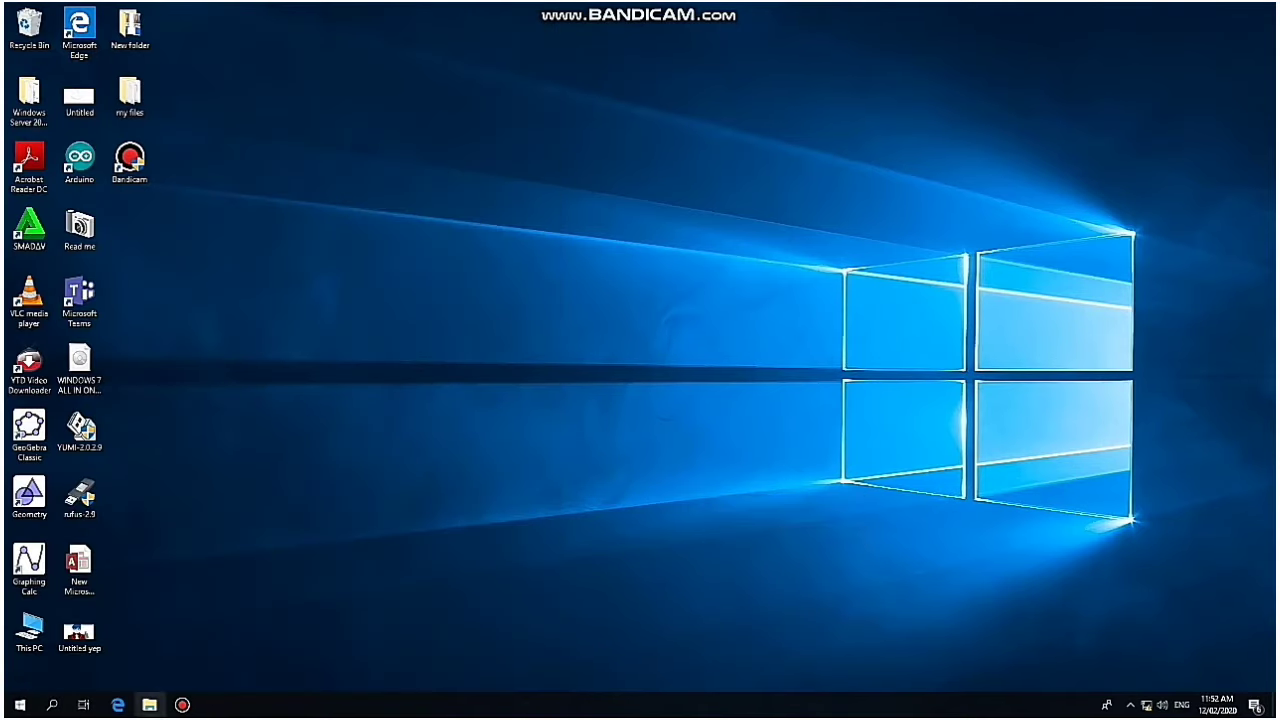
Step: Check the Network location in File Explorer for other computers, and close the window
{"action": "left_click", "coordinate": [149, 704]}
{"action": "scroll", "coordinate": [245, 393], "scroll_direction": "down", "scroll_amount": 1}
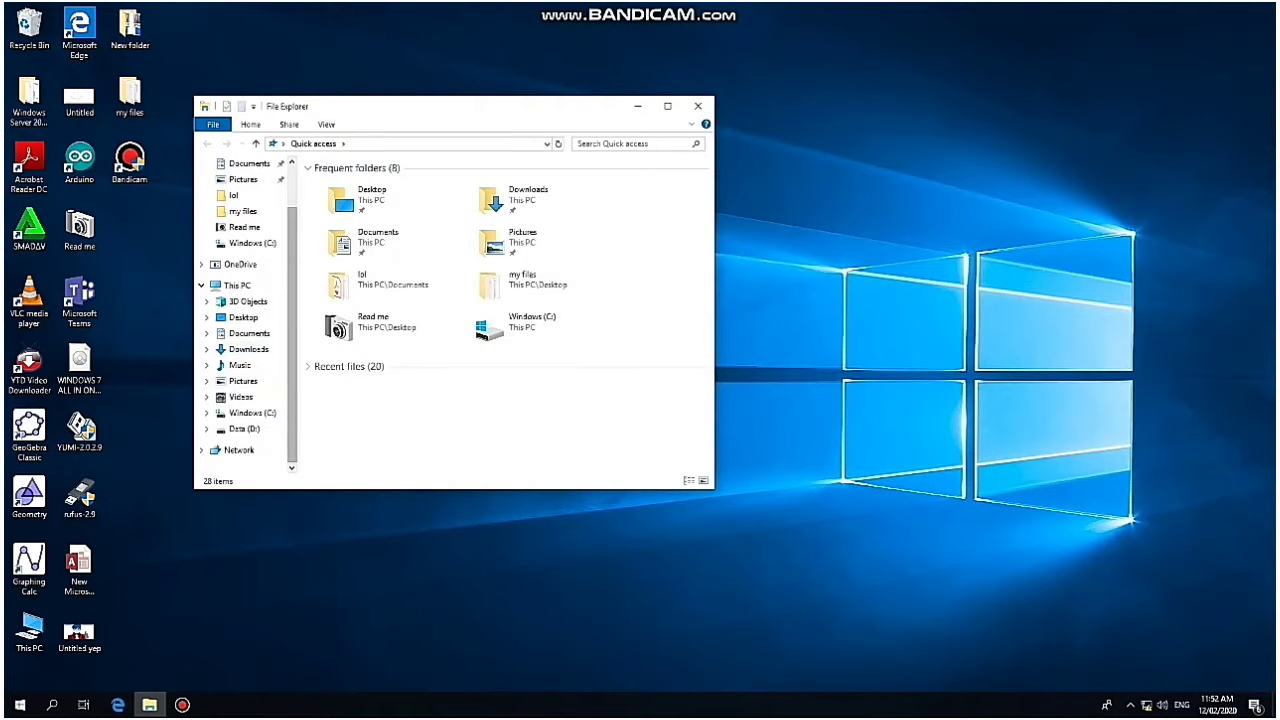
{"action": "scroll", "coordinate": [245, 450], "scroll_direction": "up", "scroll_amount": 1}
{"action": "left_click", "coordinate": [241, 455]}
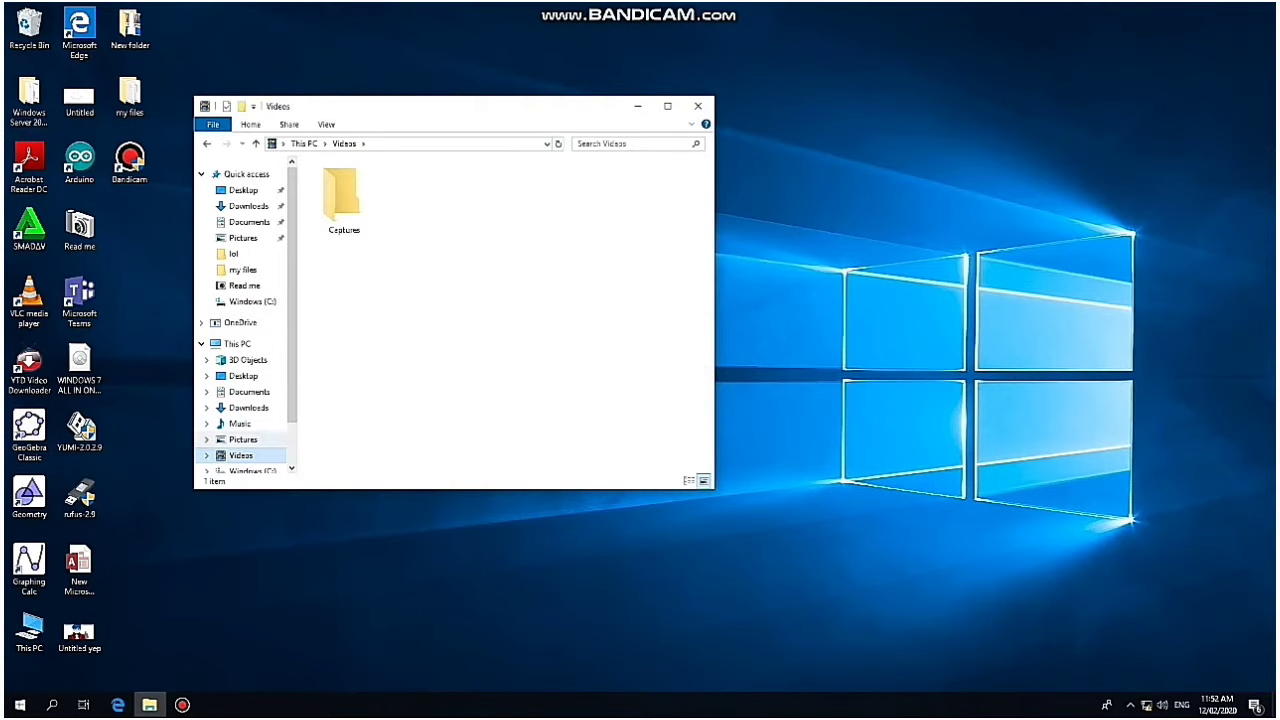
{"action": "scroll", "coordinate": [245, 450], "scroll_direction": "down", "scroll_amount": 1}
{"action": "left_click", "coordinate": [239, 465]}
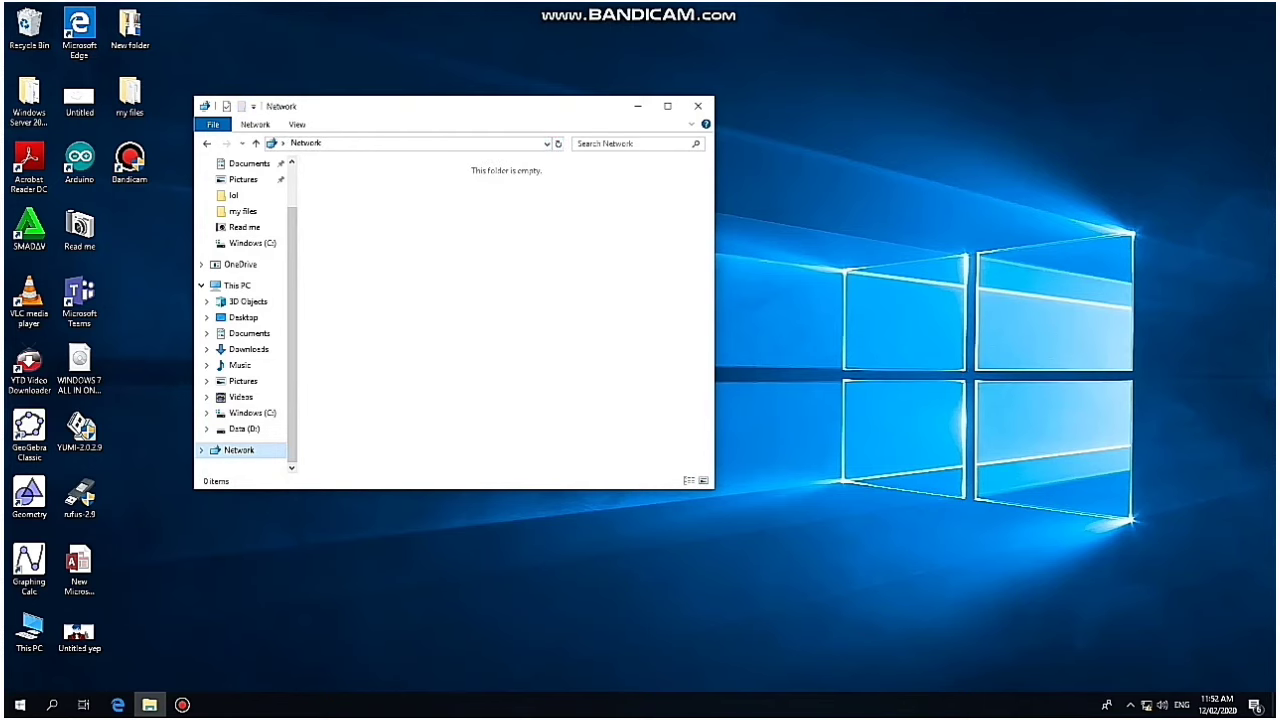
{"action": "left_click", "coordinate": [698, 106]}
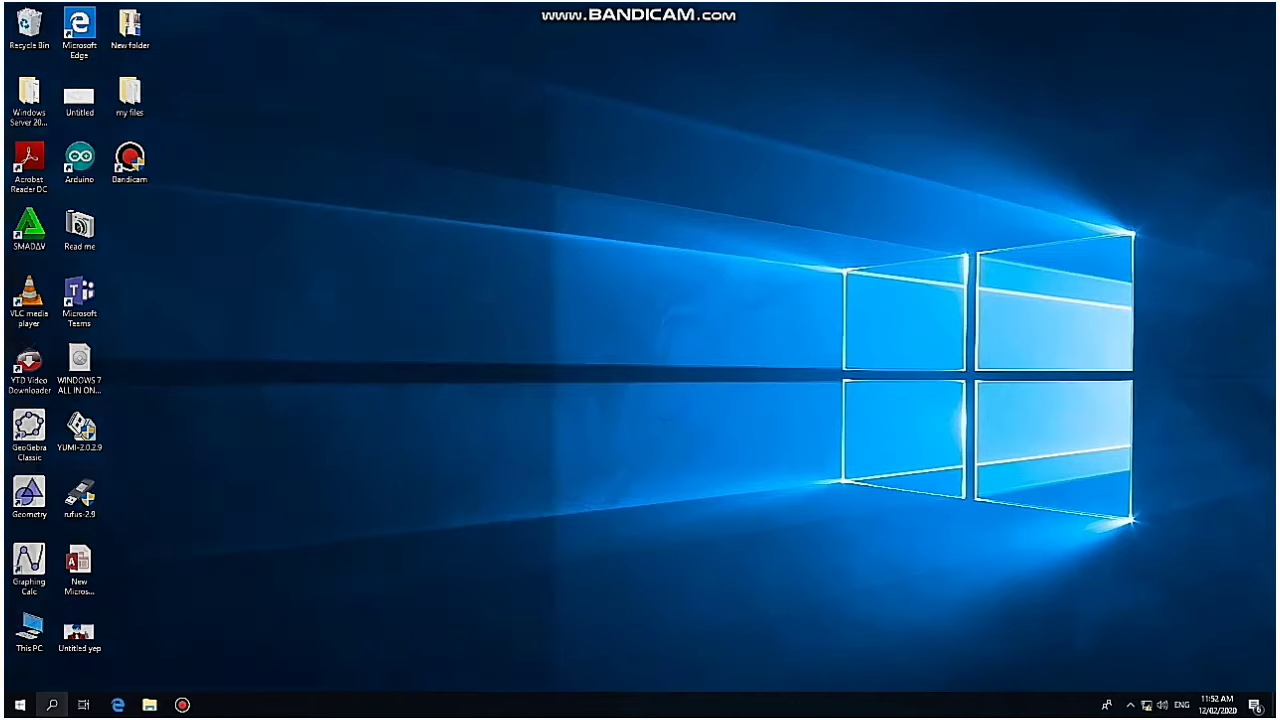
Step: Open the other PC's shared folders at \\192.168.1.3 and maximize the window
{"action": "left_click", "coordinate": [52, 704]}
{"action": "type", "text": "\\\\"}
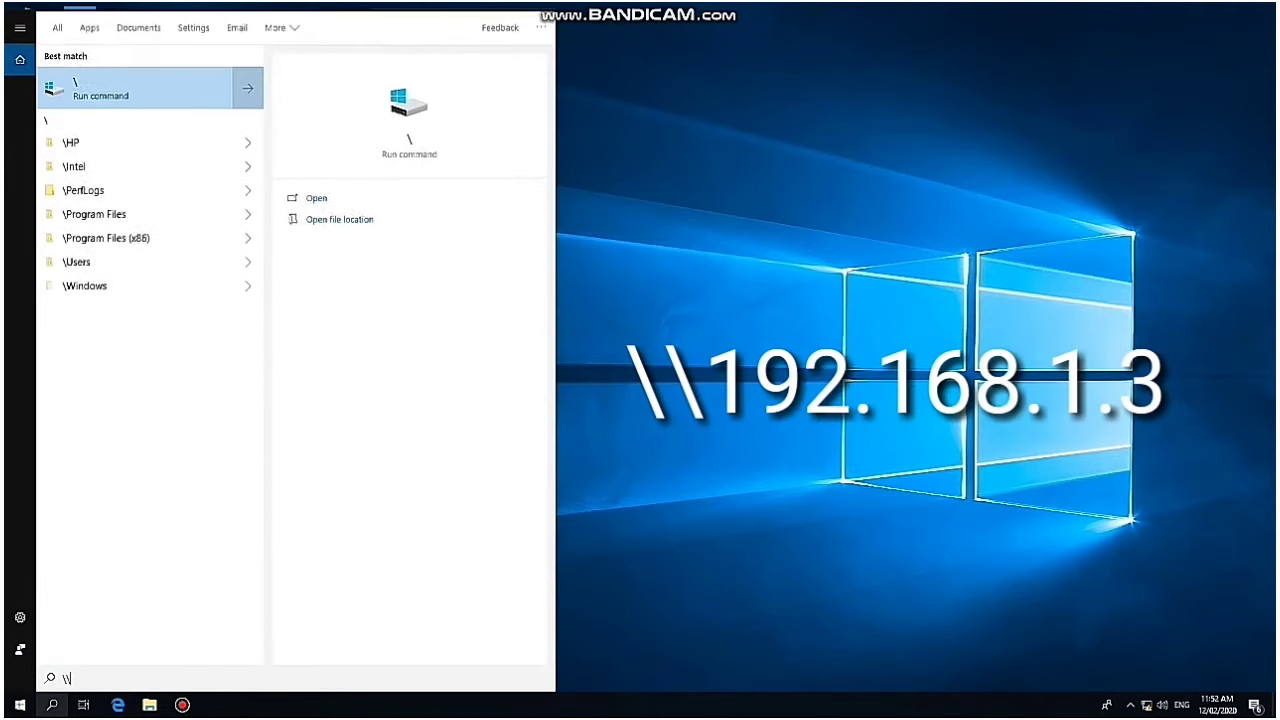
{"action": "type", "text": "192.16"}
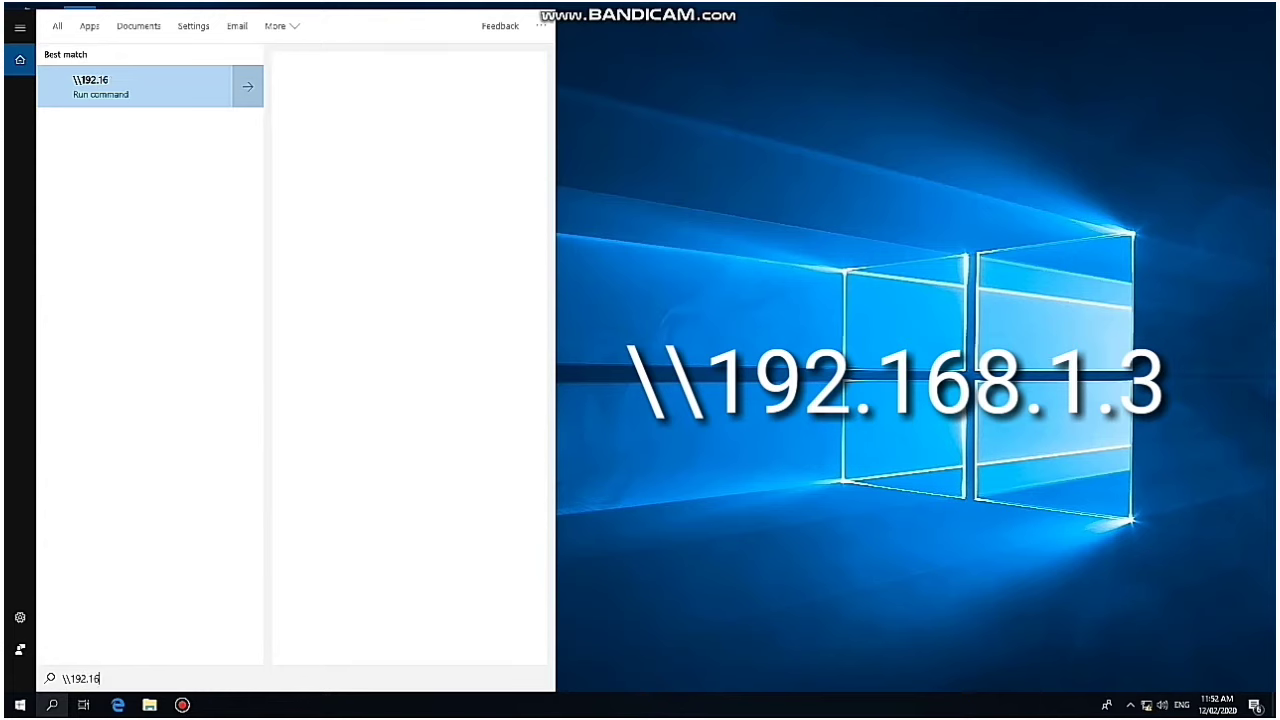
{"action": "type", "text": "8.1.3"}
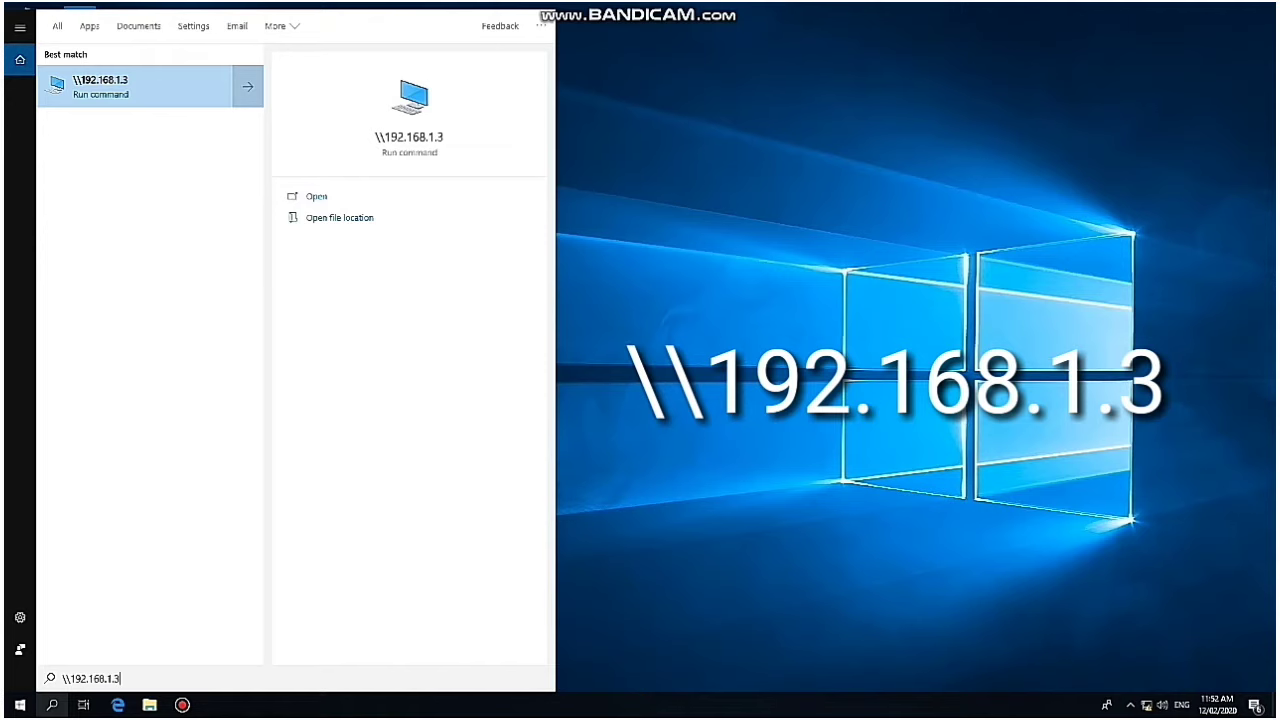
{"action": "key", "text": "Return"}
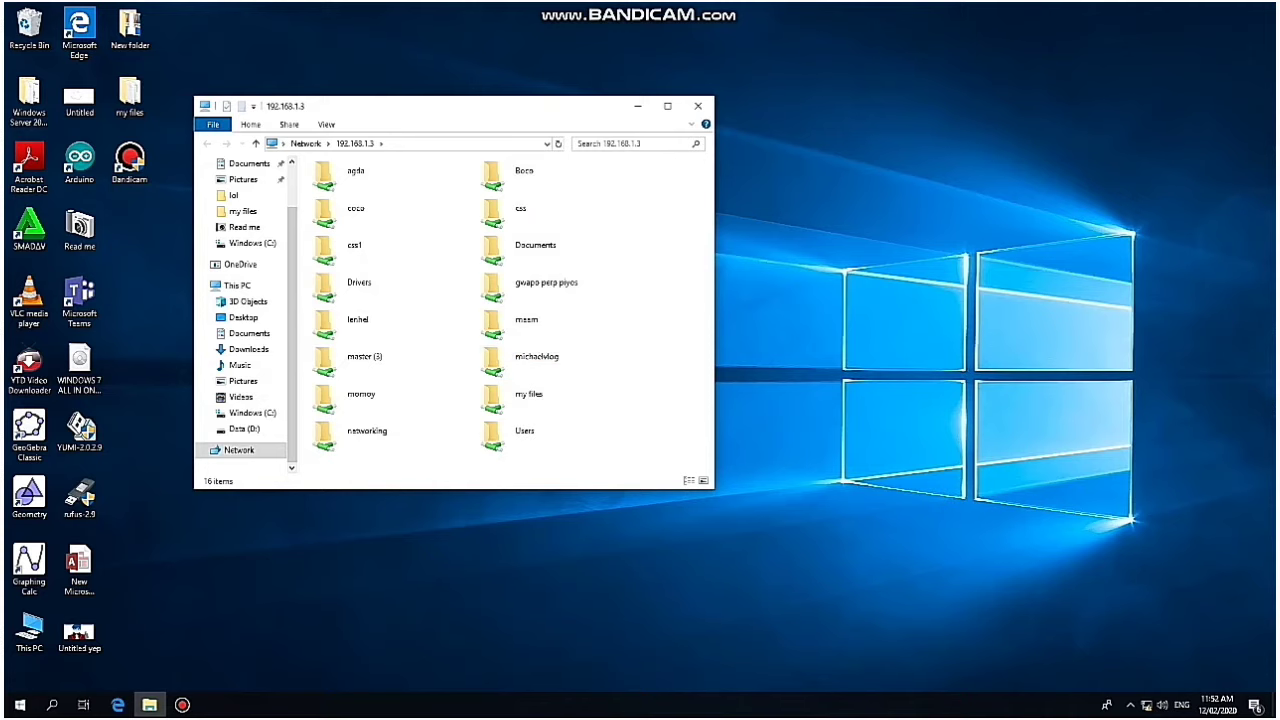
{"action": "key", "text": "super+Up"}
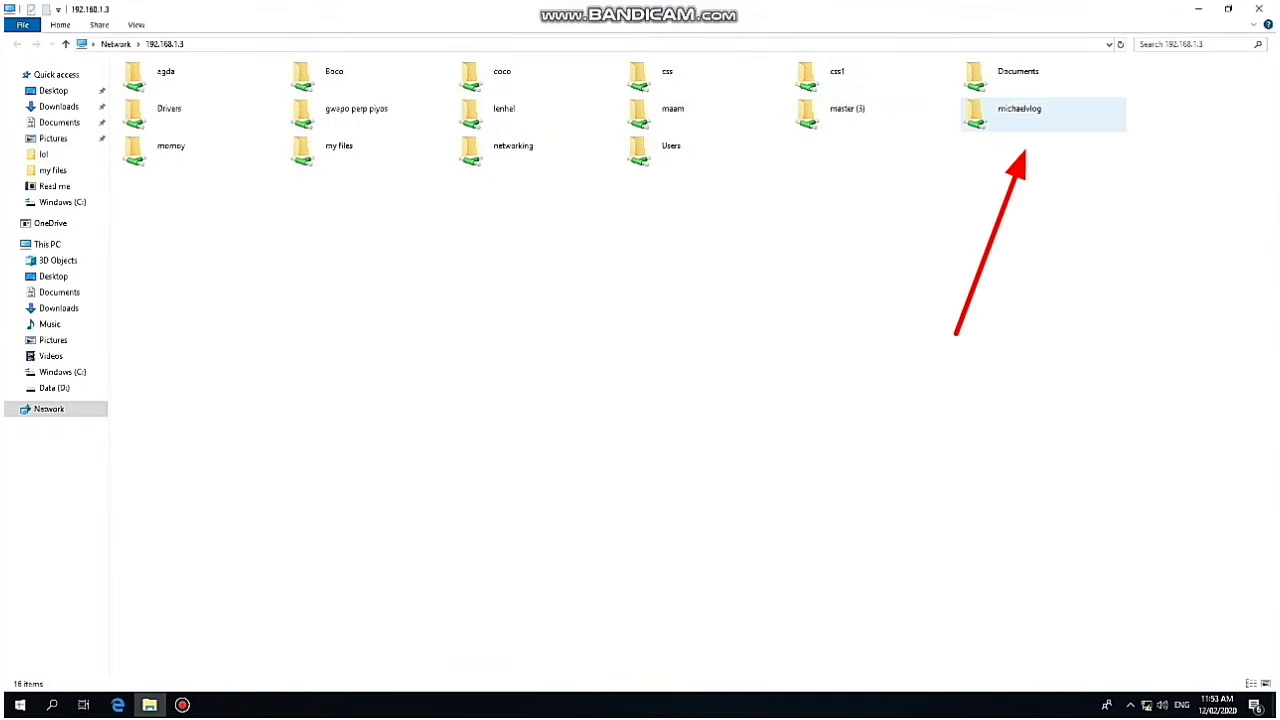
Step: Open the Word document in the michaelvlog share's episode 1 folder, close it, and refresh the folder
{"action": "double_click", "coordinate": [1019, 110]}
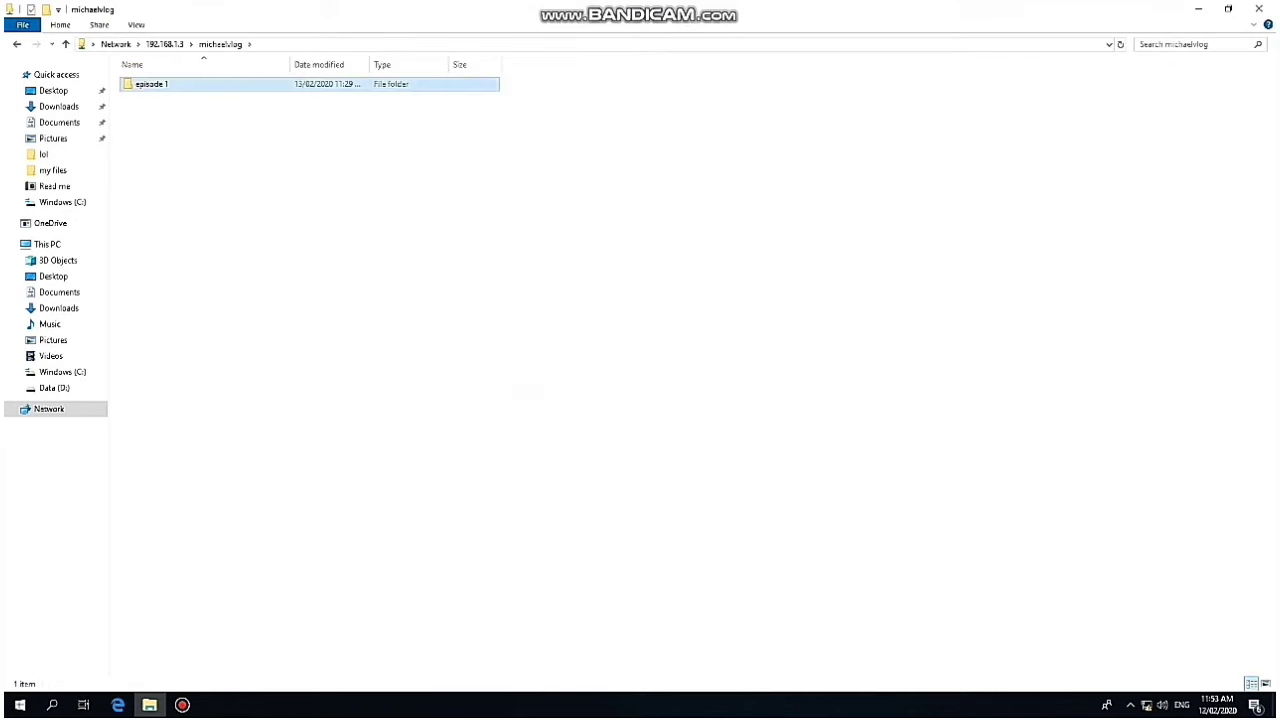
{"action": "double_click", "coordinate": [150, 83]}
{"action": "double_click", "coordinate": [150, 84]}
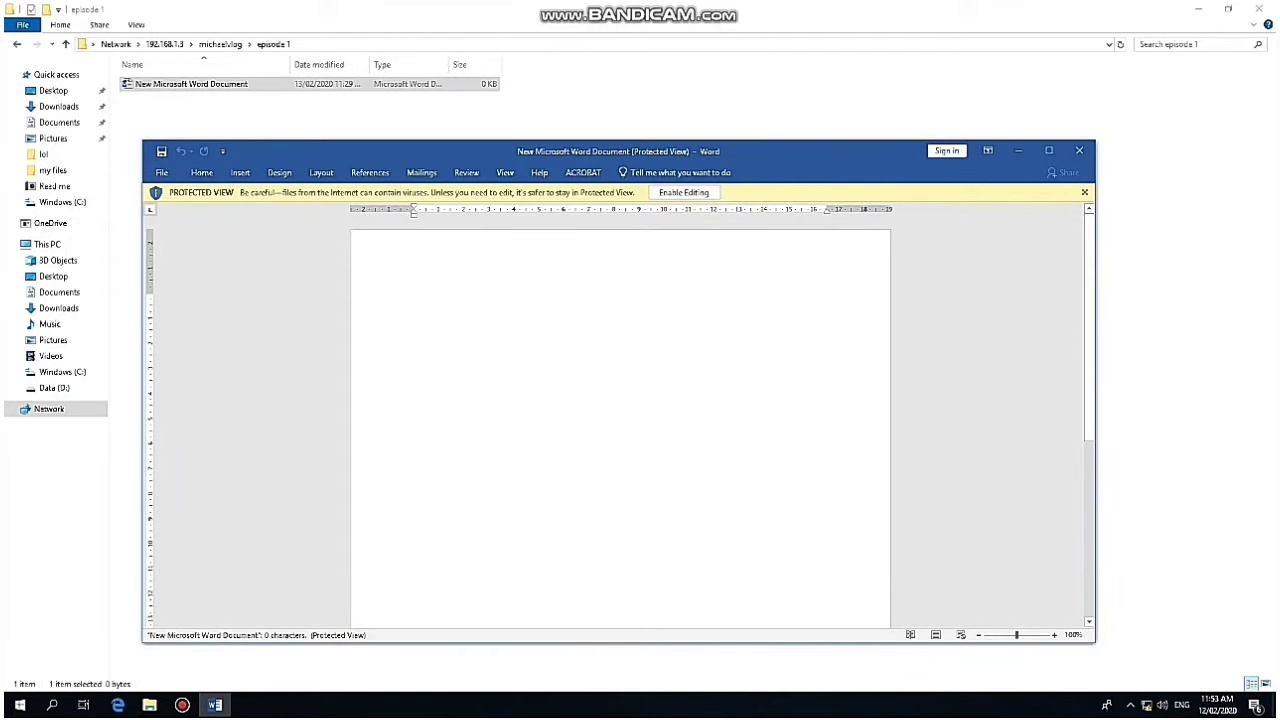
{"action": "left_click", "coordinate": [1079, 150]}
{"action": "right_click", "coordinate": [766, 143]}
{"action": "left_click", "coordinate": [799, 196]}
{"action": "right_click", "coordinate": [666, 175]}
{"action": "left_click", "coordinate": [700, 230]}
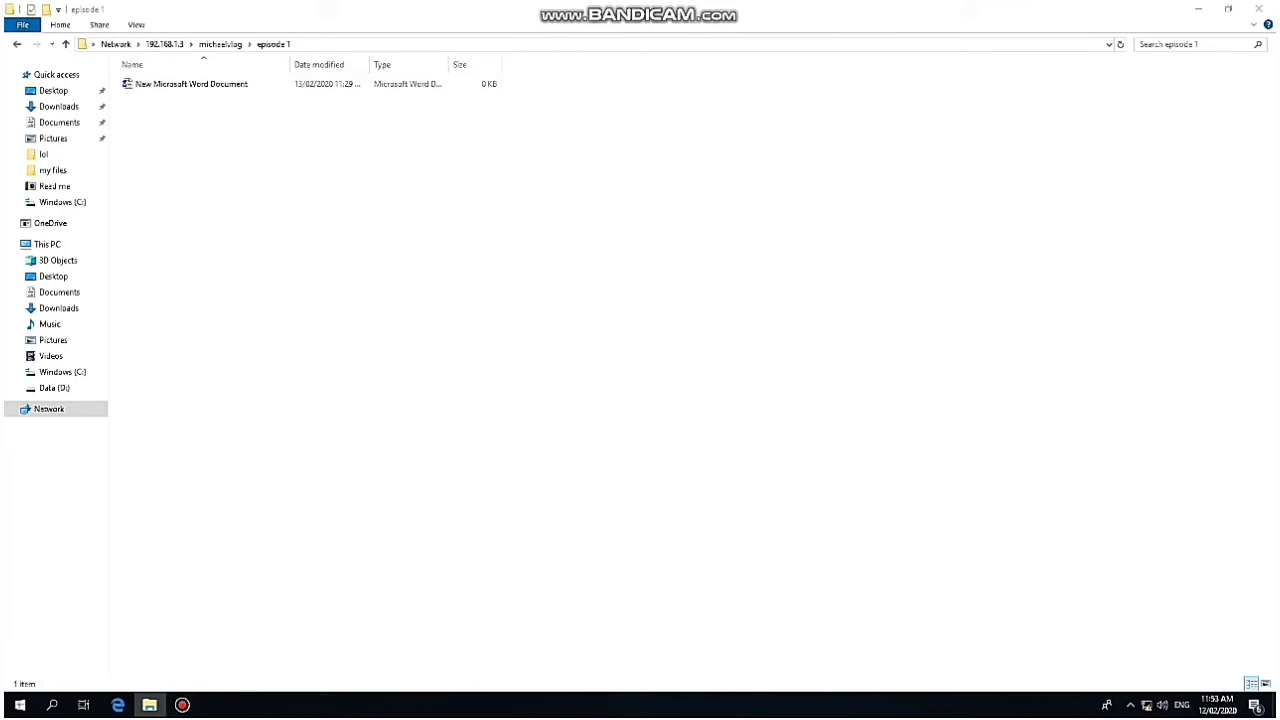
{"action": "left_click", "coordinate": [182, 704]}
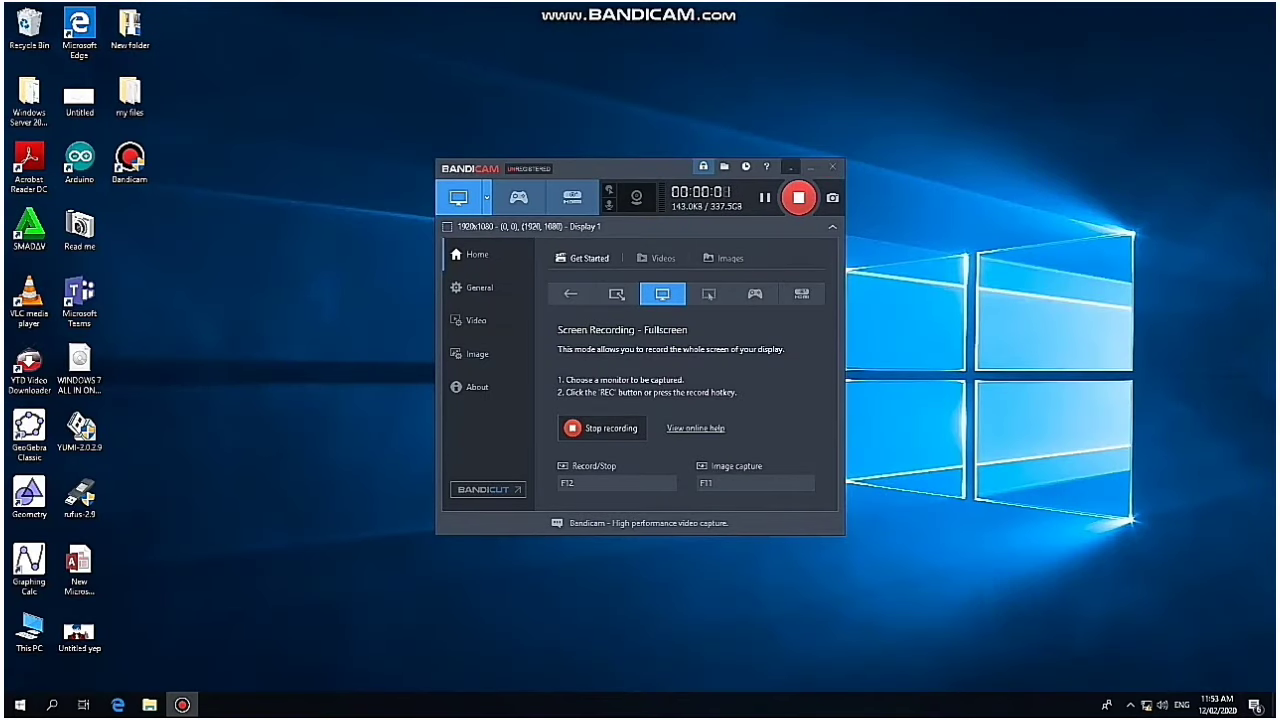
{"action": "left_click", "coordinate": [810, 166]}
{"action": "right_click", "coordinate": [705, 144]}
{"action": "left_click", "coordinate": [741, 183]}
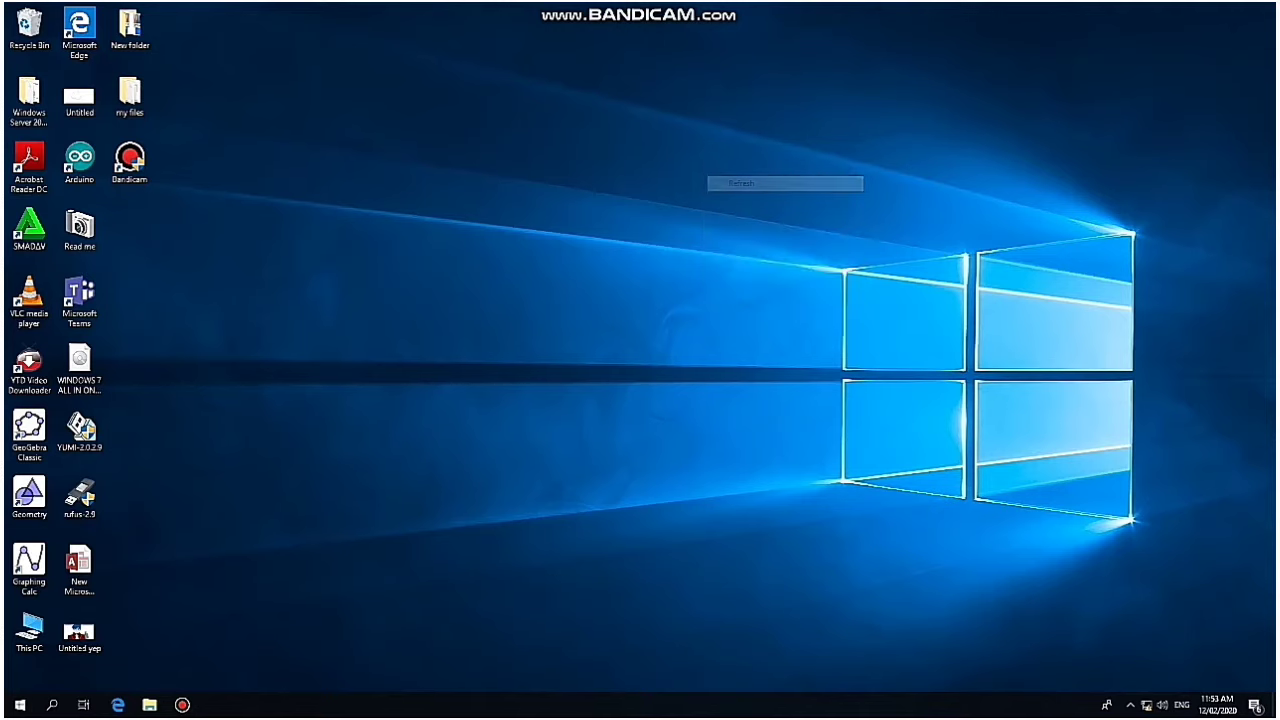
Step: Create a new folder named michaelvlog 2 on the desktop and refresh the desktop
{"action": "right_click", "coordinate": [715, 234]}
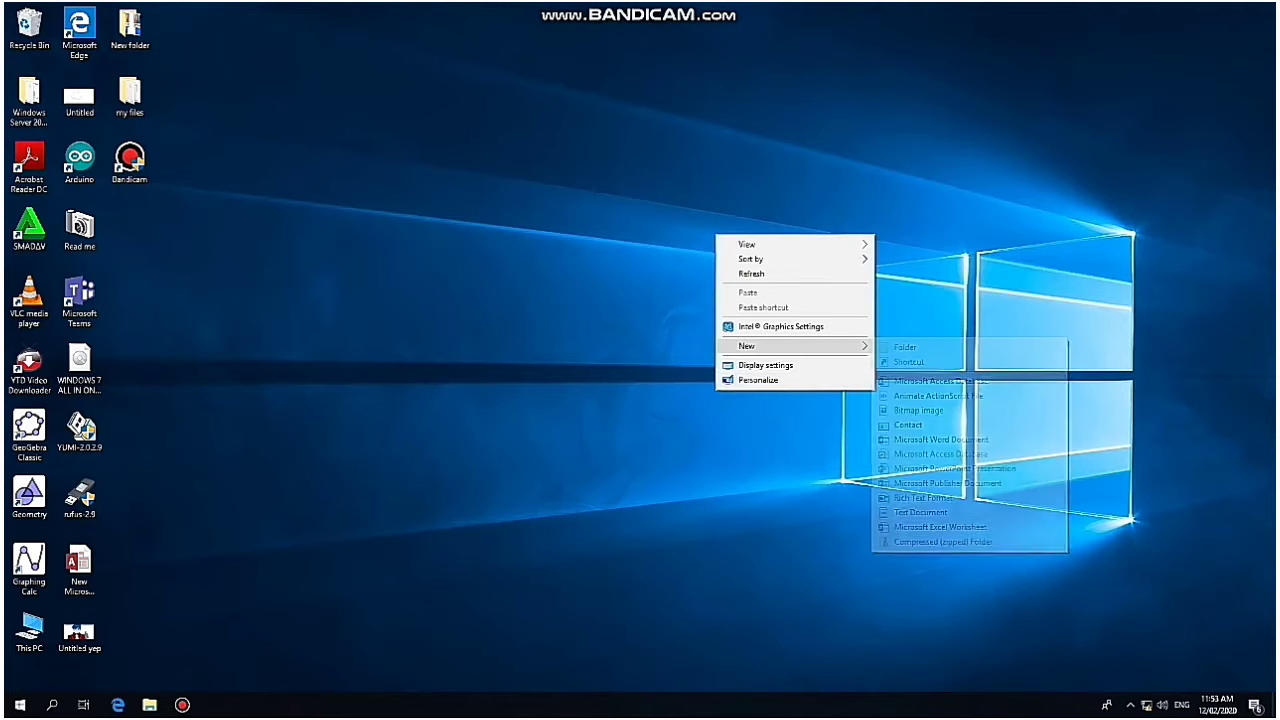
{"action": "mouse_move", "coordinate": [790, 345]}
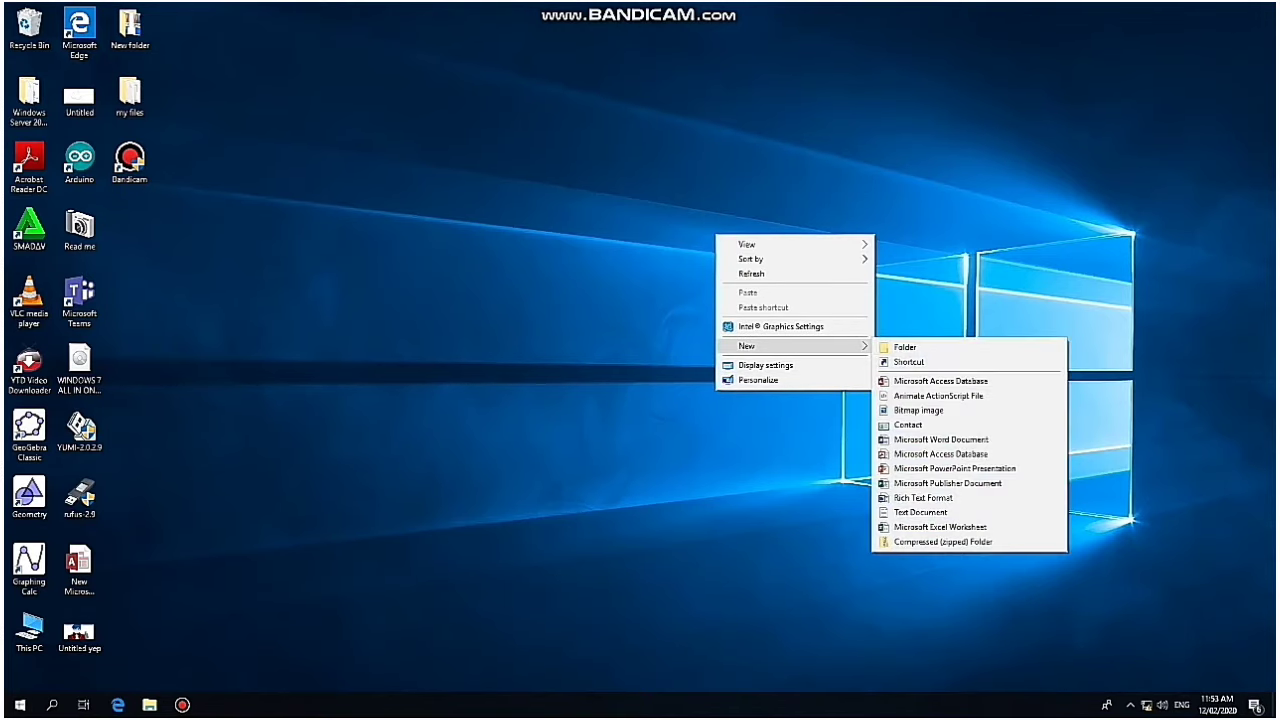
{"action": "left_click", "coordinate": [905, 346]}
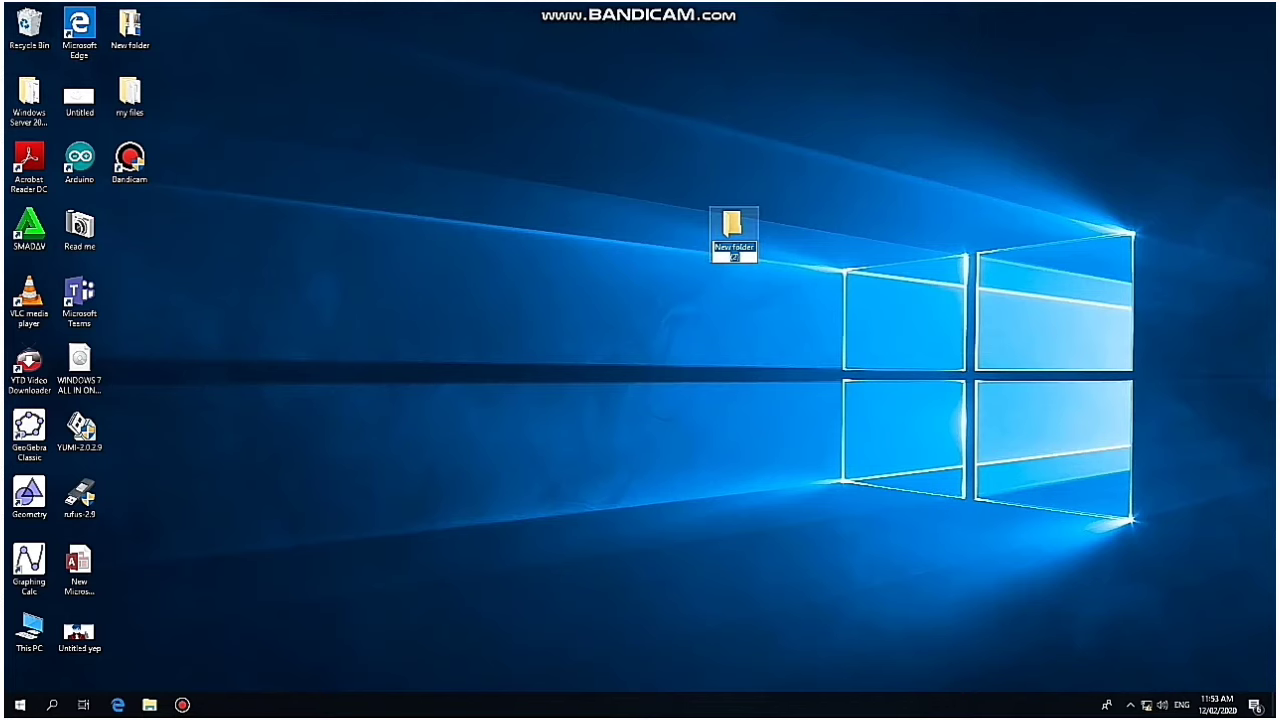
{"action": "type", "text": "michaelvlog"}
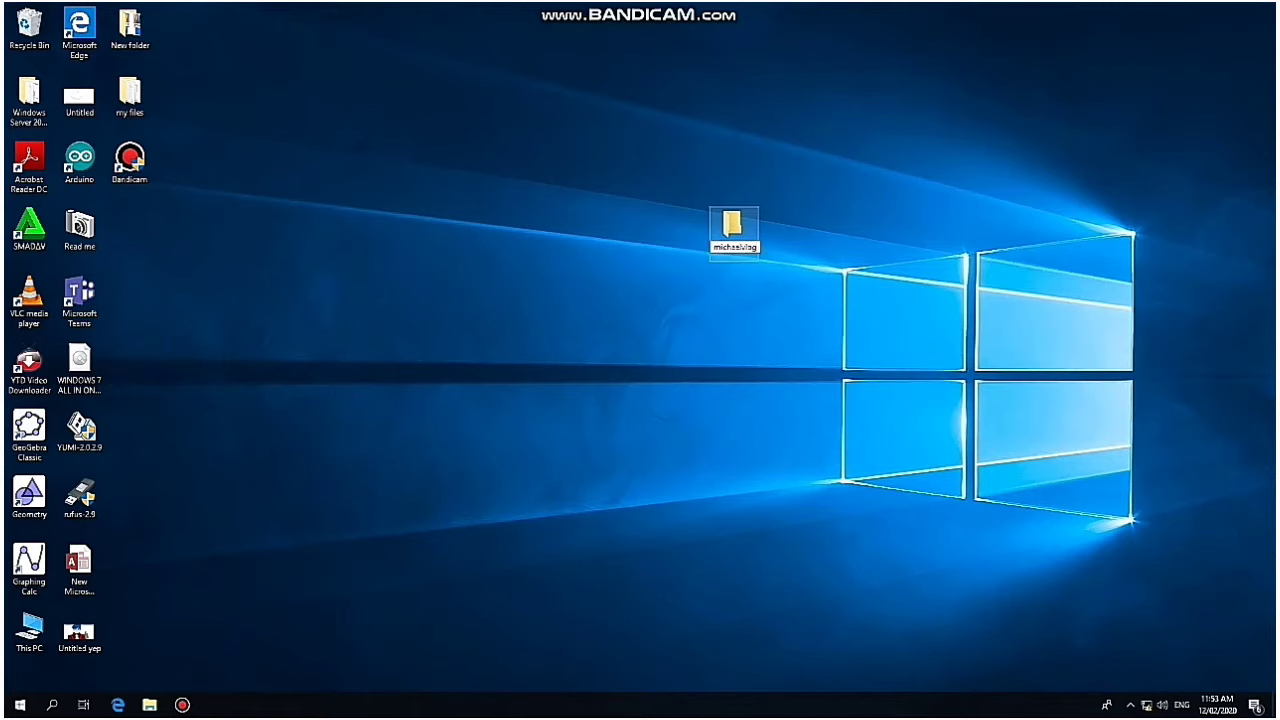
{"action": "type", "text": "2"}
{"action": "key", "text": "BackSpace"}
{"action": "type", "text": "2"}
{"action": "key", "text": "Return"}
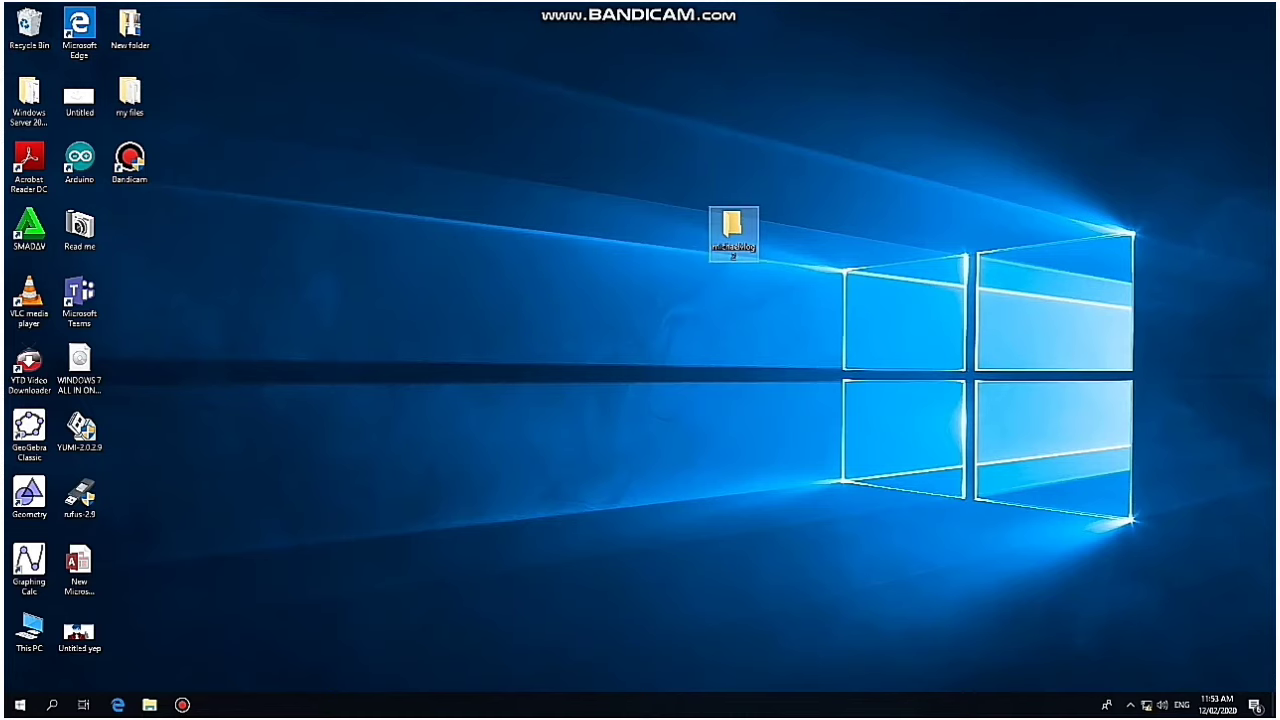
{"action": "right_click", "coordinate": [897, 281]}
{"action": "left_click", "coordinate": [931, 317]}
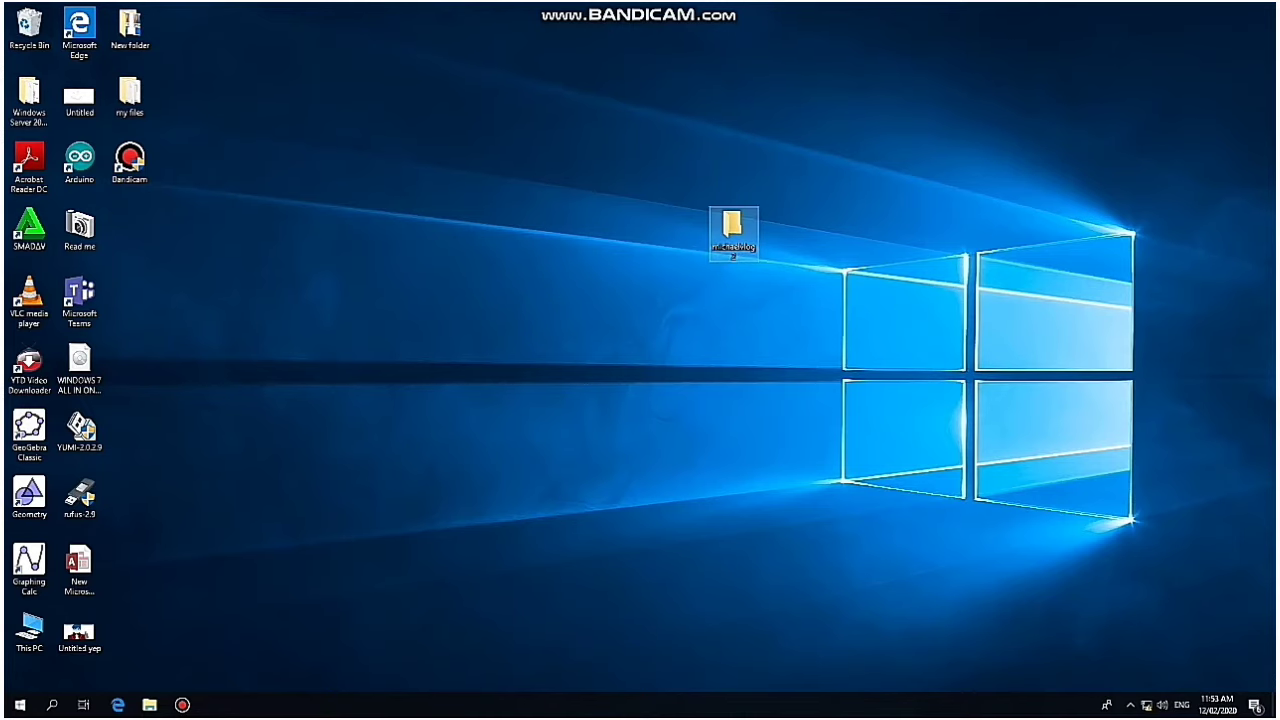
Step: Share the michaelvlog 2 folder over the network with Everyone, choosing the permission level for that group
{"action": "right_click", "coordinate": [746, 229]}
{"action": "left_click", "coordinate": [800, 520]}
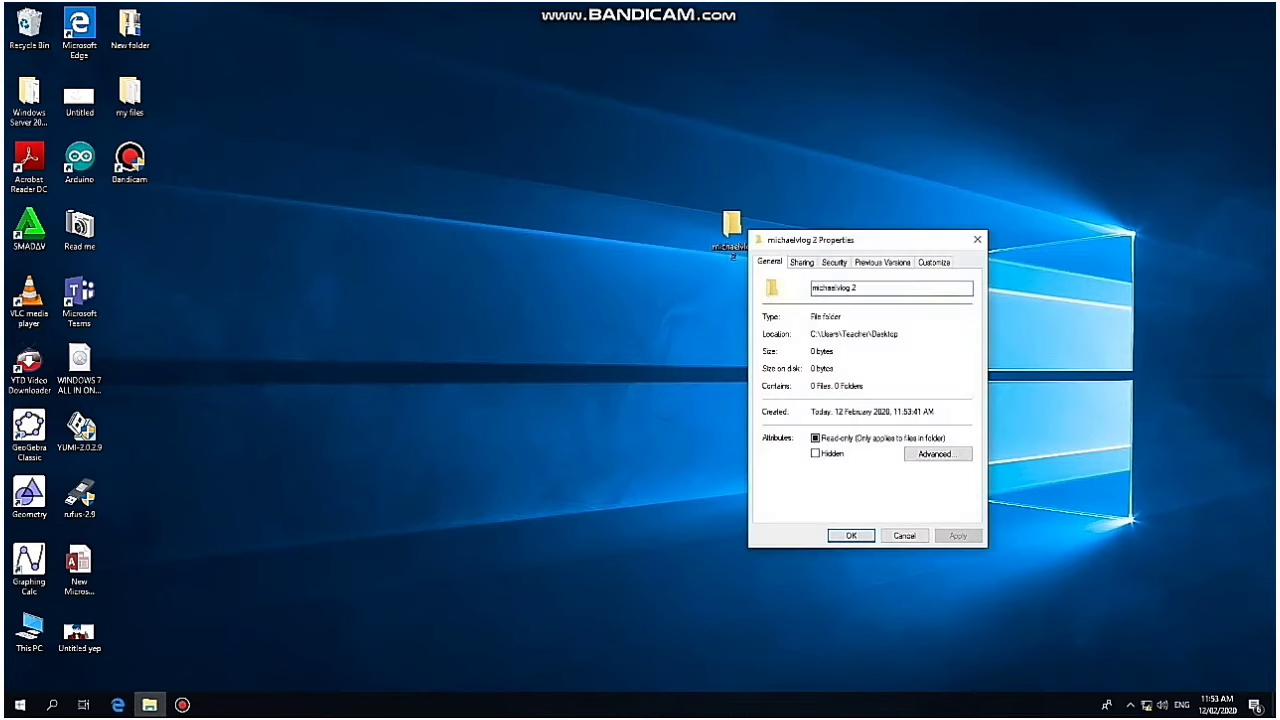
{"action": "left_click", "coordinate": [802, 262]}
{"action": "left_click", "coordinate": [790, 348]}
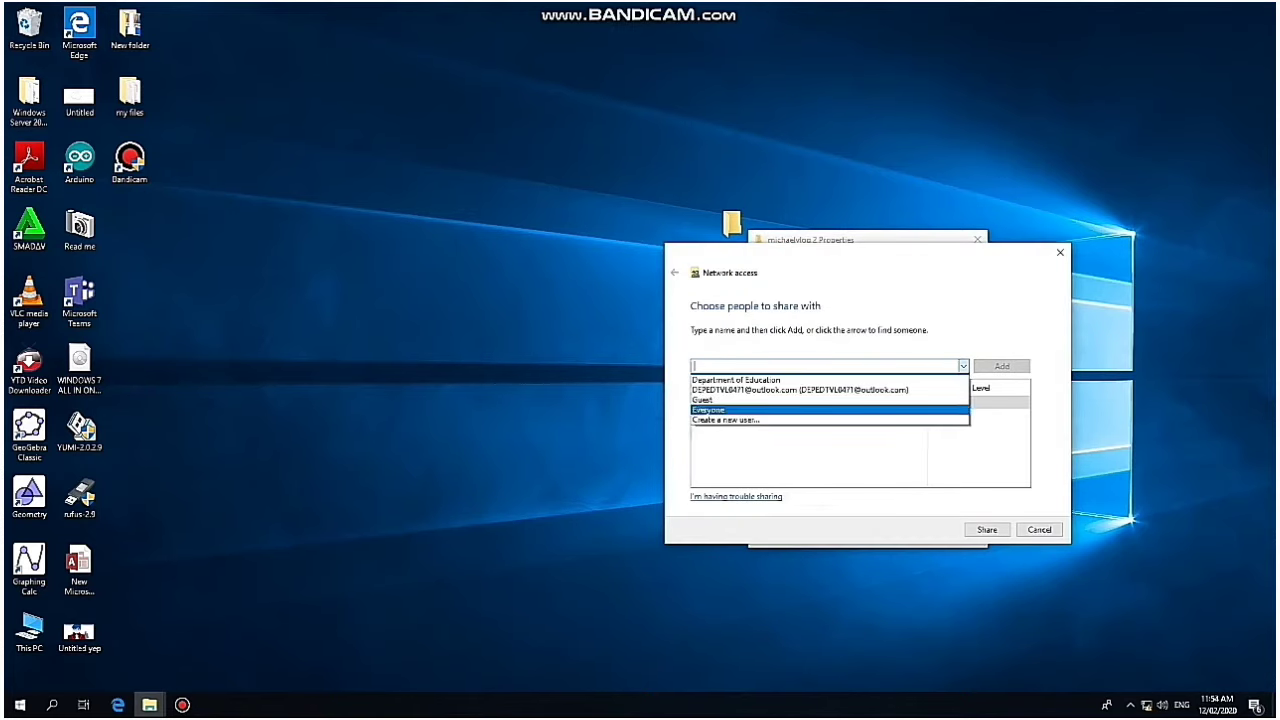
{"action": "left_click", "coordinate": [828, 409]}
{"action": "left_click", "coordinate": [1001, 366]}
{"action": "left_click", "coordinate": [955, 402]}
{"action": "left_click", "coordinate": [1008, 419]}
{"action": "left_click", "coordinate": [986, 529]}
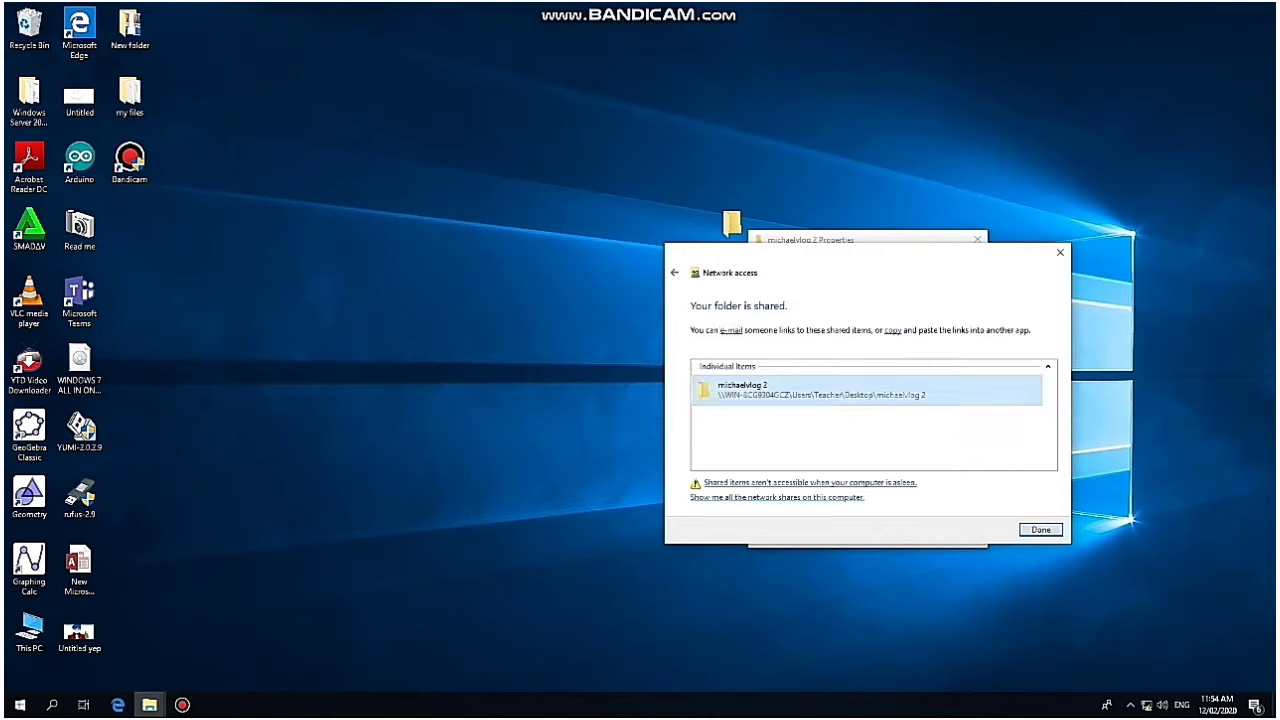
{"action": "left_click", "coordinate": [1034, 524]}
Step: Enable advanced sharing of the michaelvlog 2 folder with Full Control allowed for Everyone, then apply and close its properties
{"action": "left_click", "coordinate": [815, 420]}
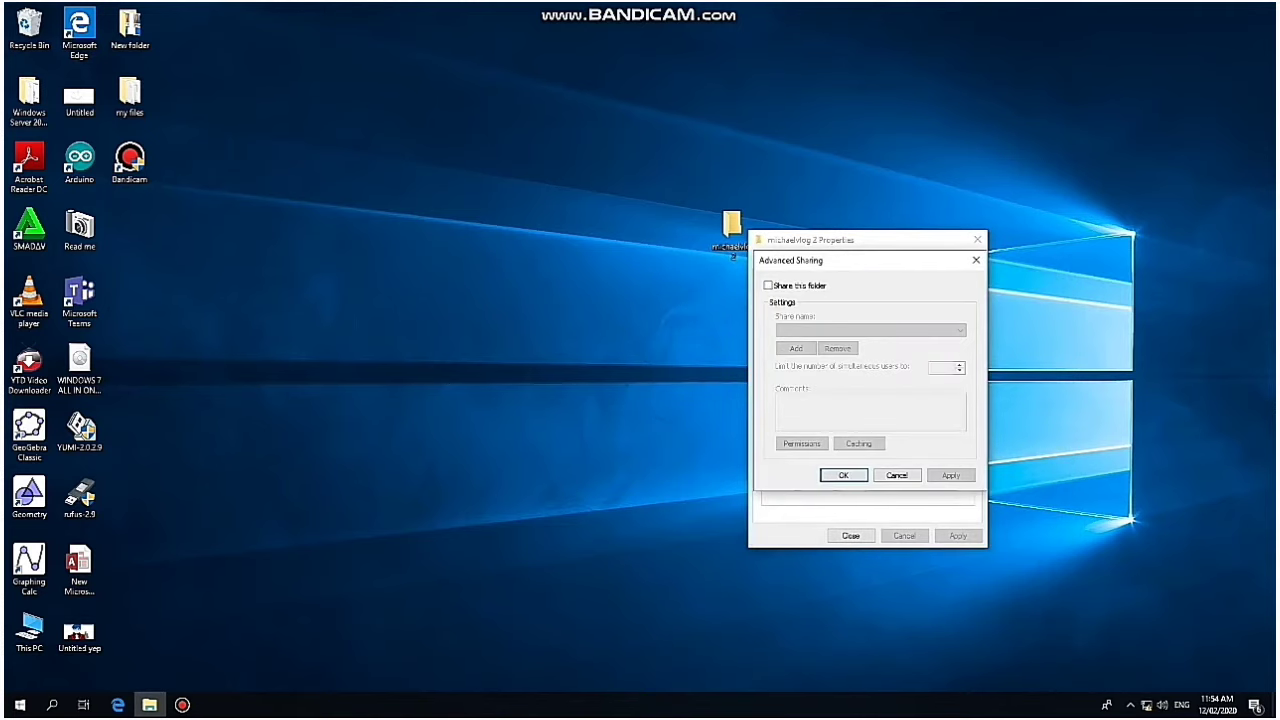
{"action": "left_click", "coordinate": [801, 443]}
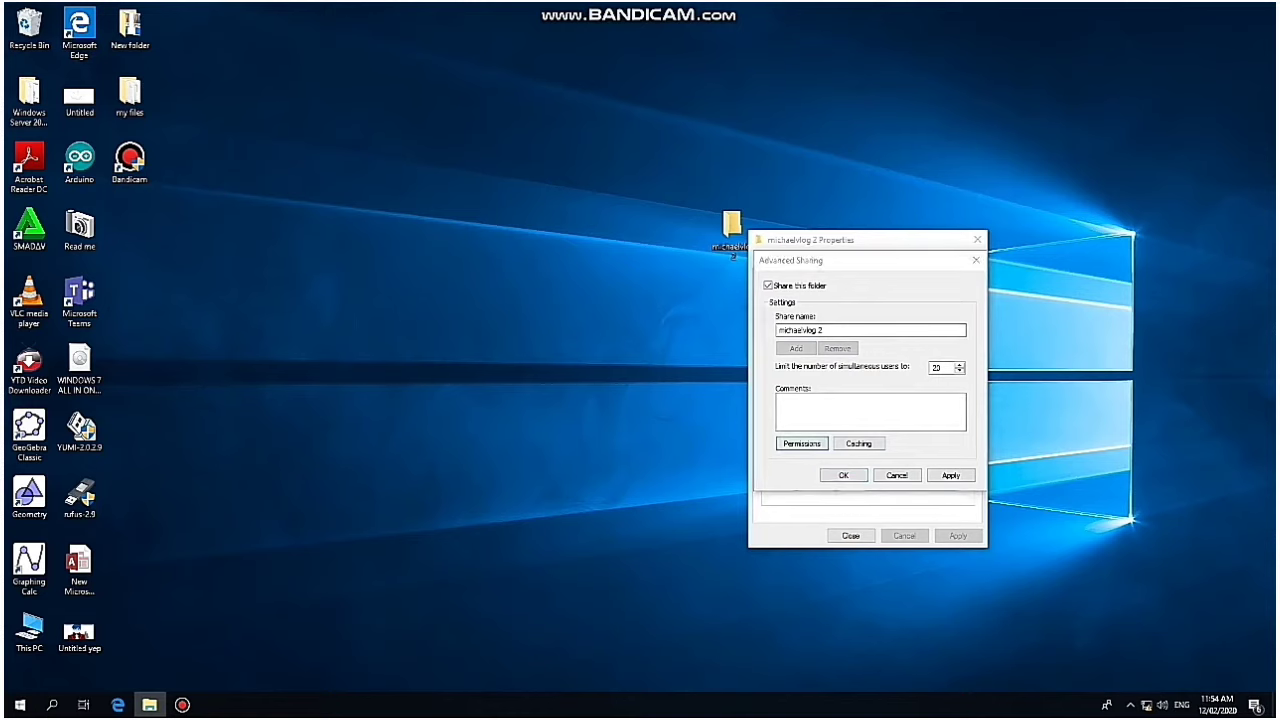
{"action": "left_click", "coordinate": [922, 431]}
{"action": "left_click", "coordinate": [973, 546]}
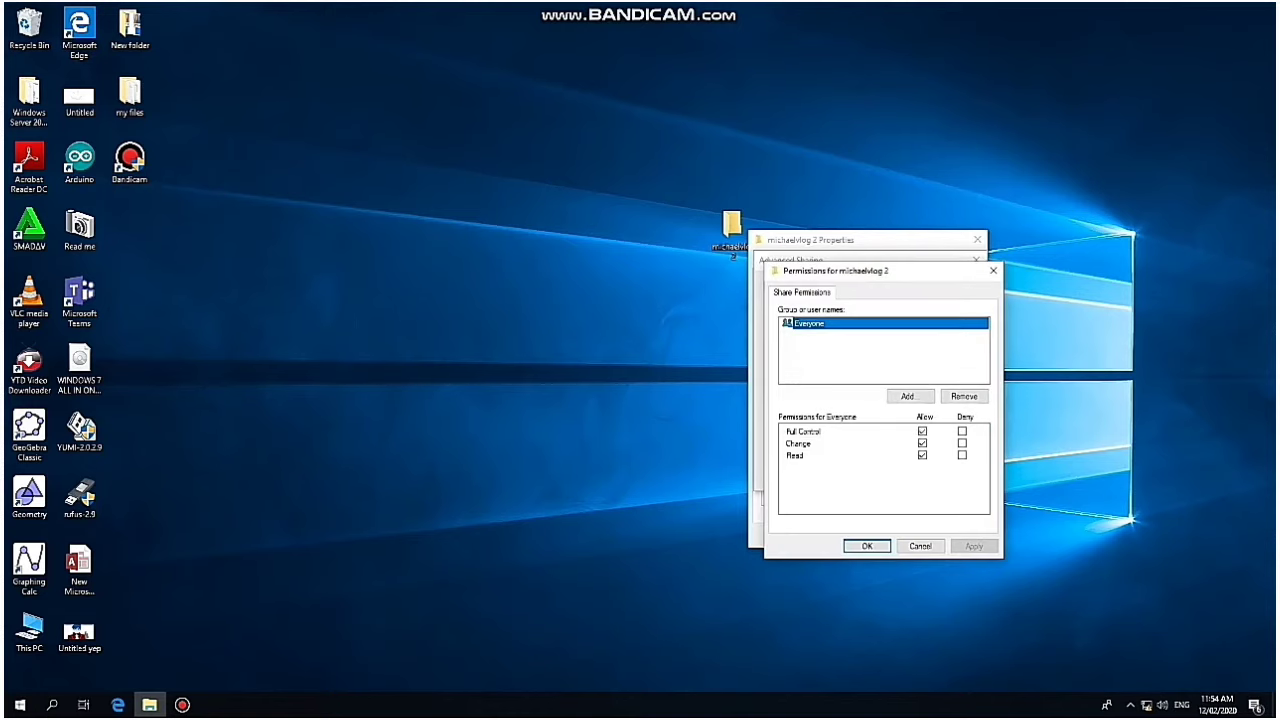
{"action": "left_click", "coordinate": [866, 546]}
{"action": "left_click", "coordinate": [951, 475]}
{"action": "left_click", "coordinate": [843, 475]}
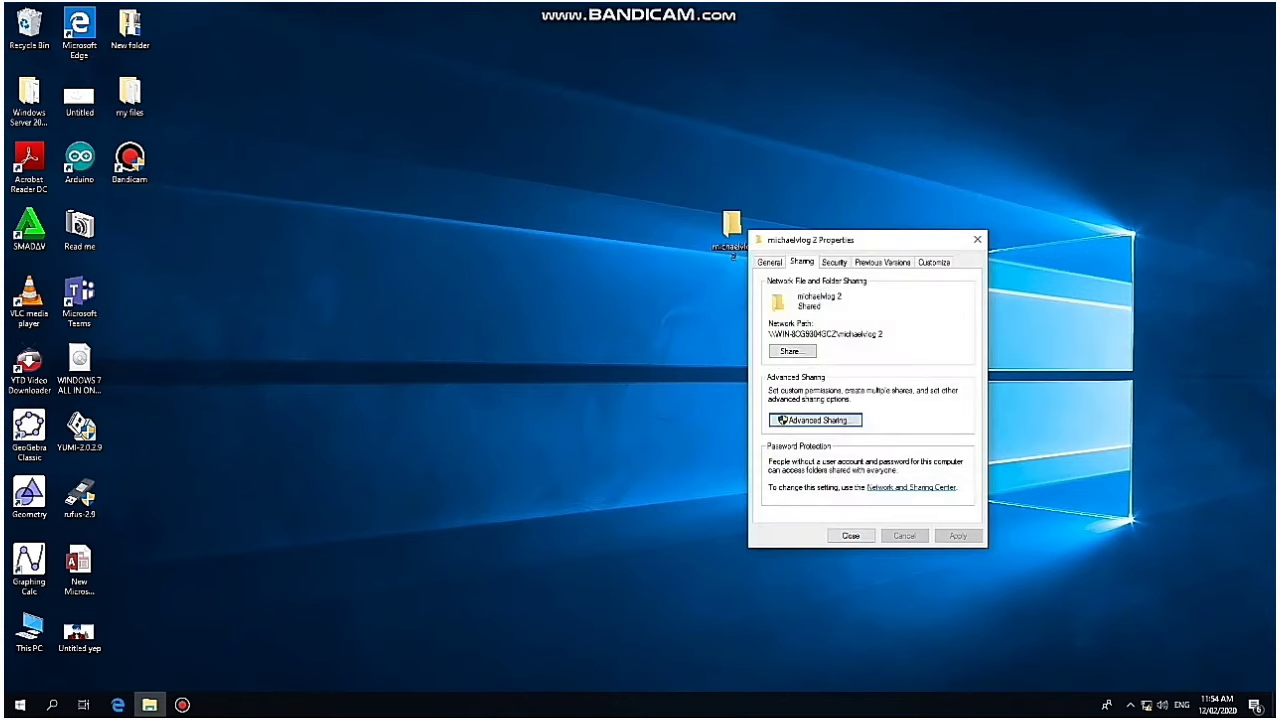
{"action": "left_click", "coordinate": [850, 535]}
{"action": "right_click", "coordinate": [734, 349]}
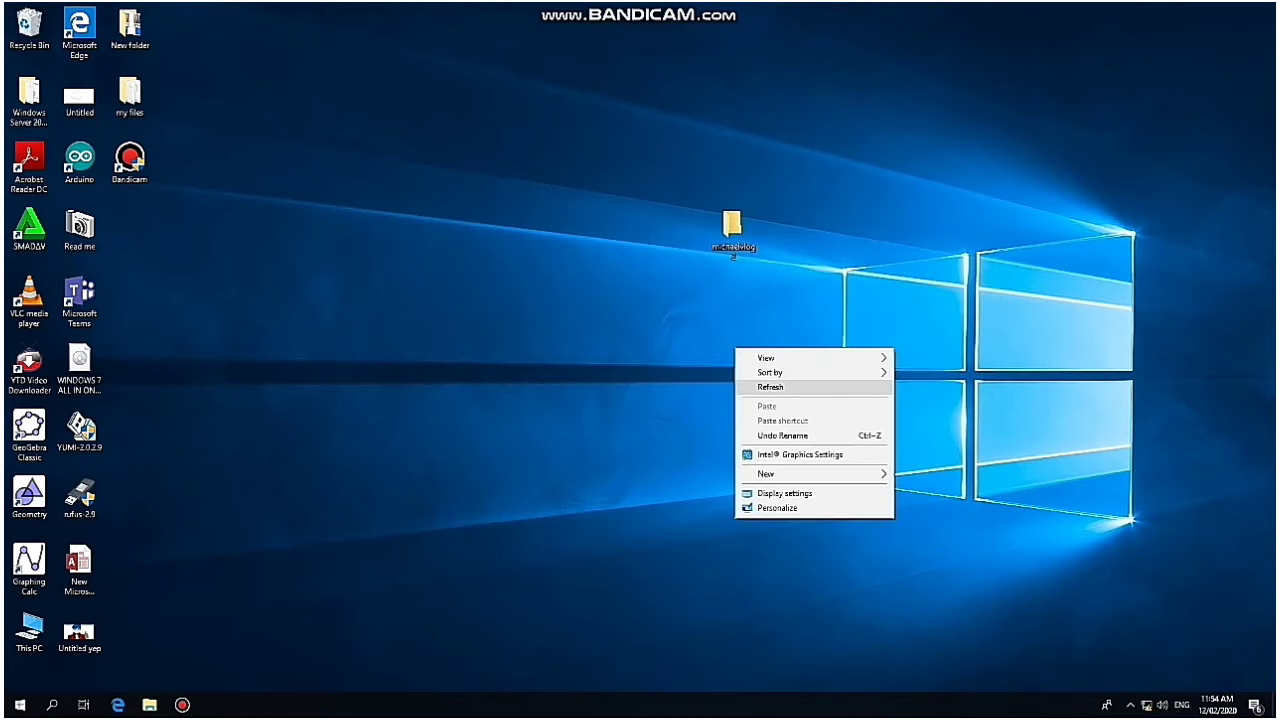
Step: Create a folder named episode 2 inside the desktop's michaelvlog 2 folder and open it
{"action": "left_click", "coordinate": [770, 388]}
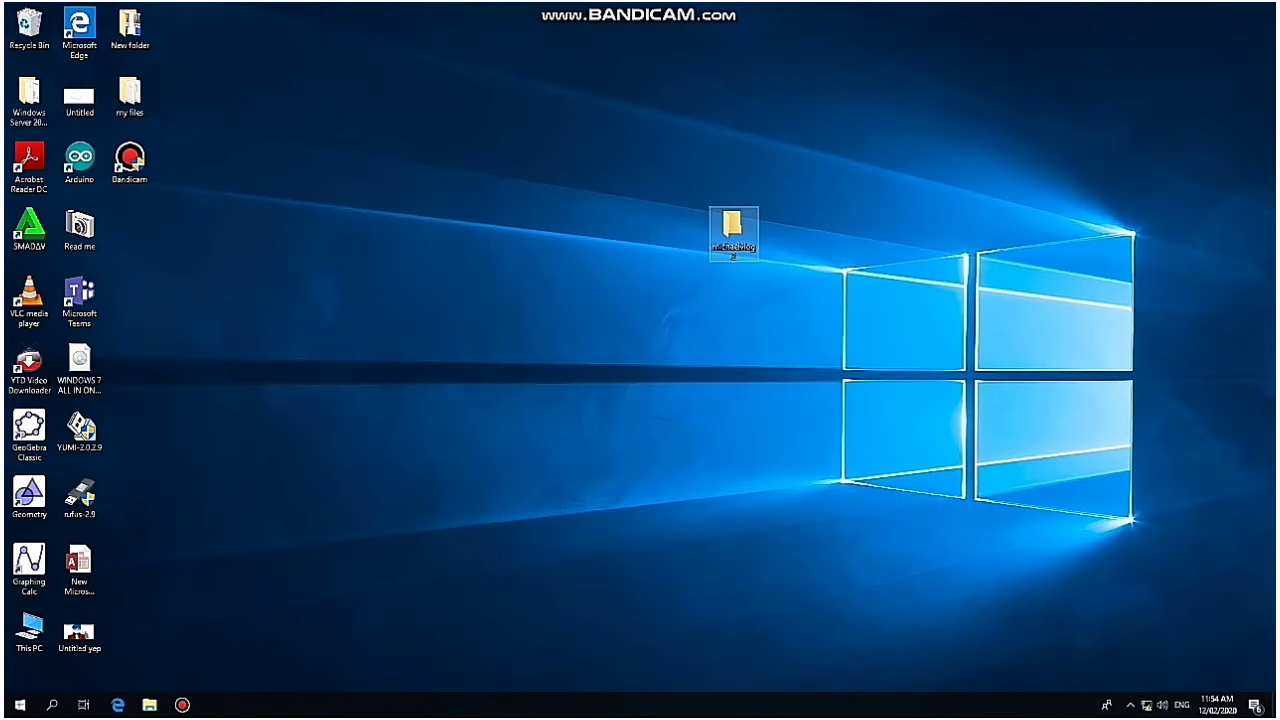
{"action": "double_click", "coordinate": [733, 228]}
{"action": "right_click", "coordinate": [374, 213]}
{"action": "mouse_move", "coordinate": [410, 371]}
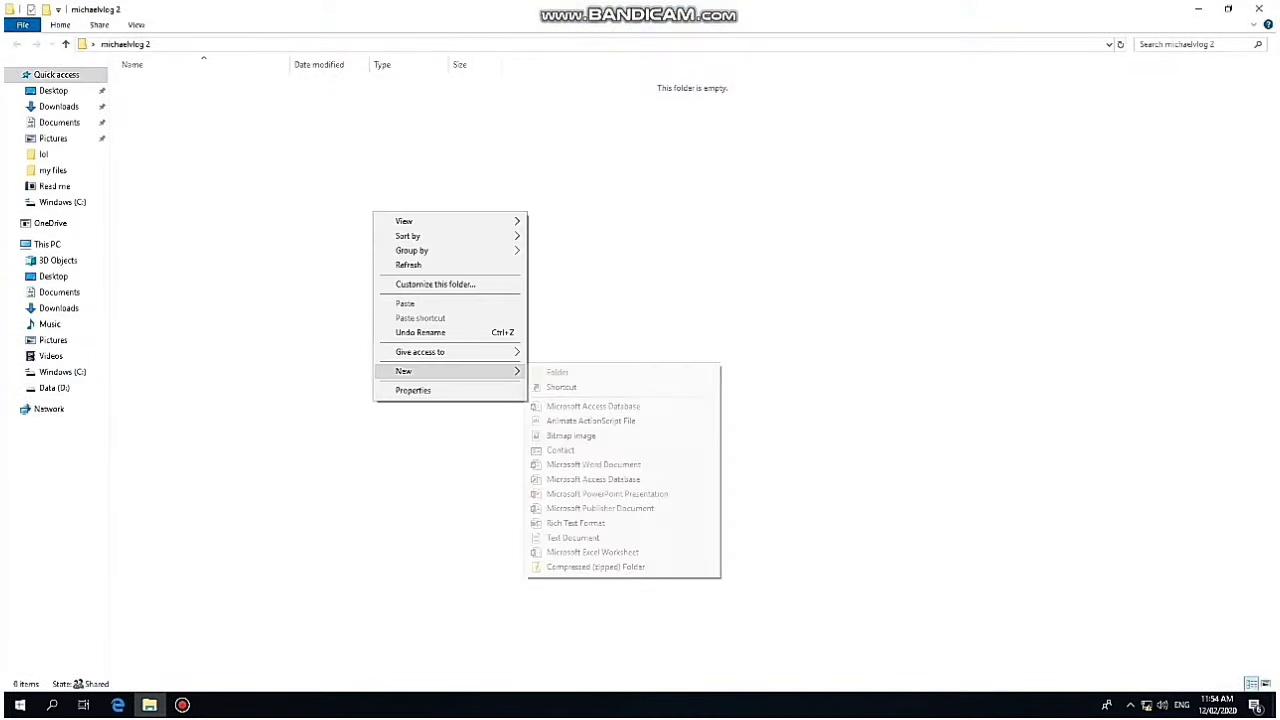
{"action": "left_click", "coordinate": [560, 372]}
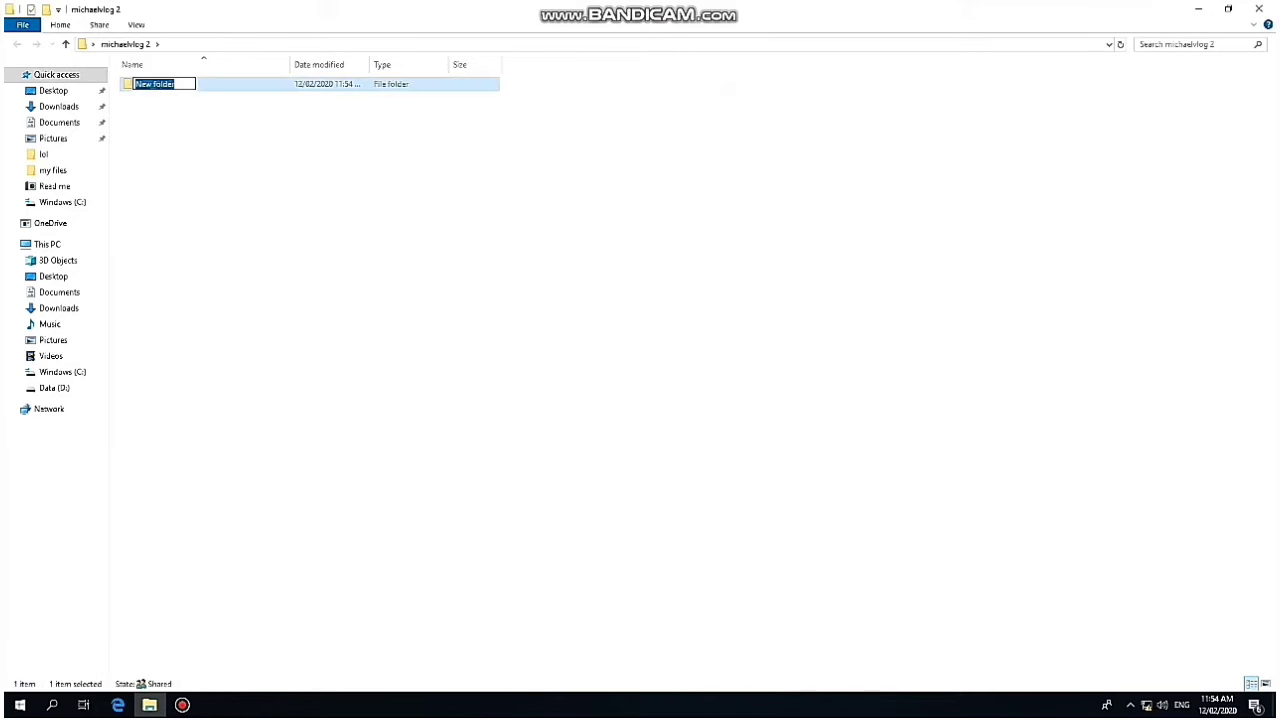
{"action": "key", "text": "BackSpace"}
{"action": "type", "text": "eaisode 2"}
{"action": "key", "text": "Return"}
{"action": "key", "text": "Return"}
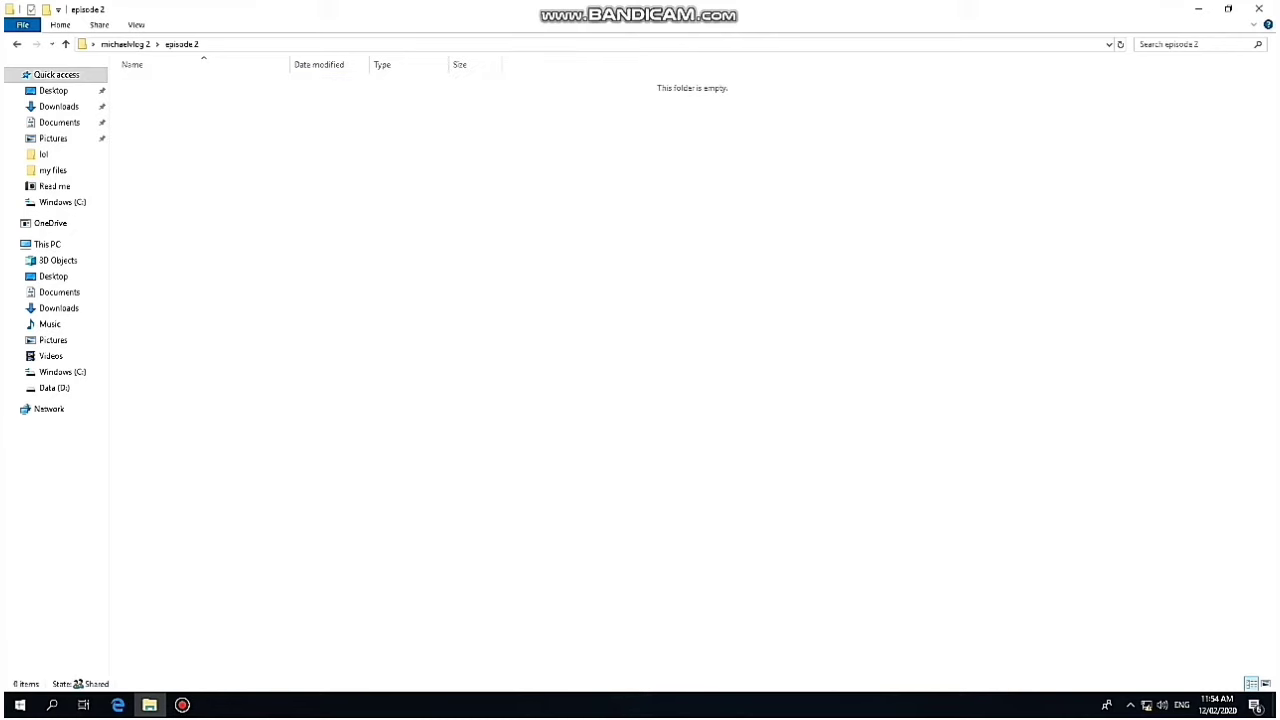
Step: Create a new text document named michael vlog in the episode 2 folder
{"action": "right_click", "coordinate": [468, 243]}
{"action": "mouse_move", "coordinate": [544, 403]}
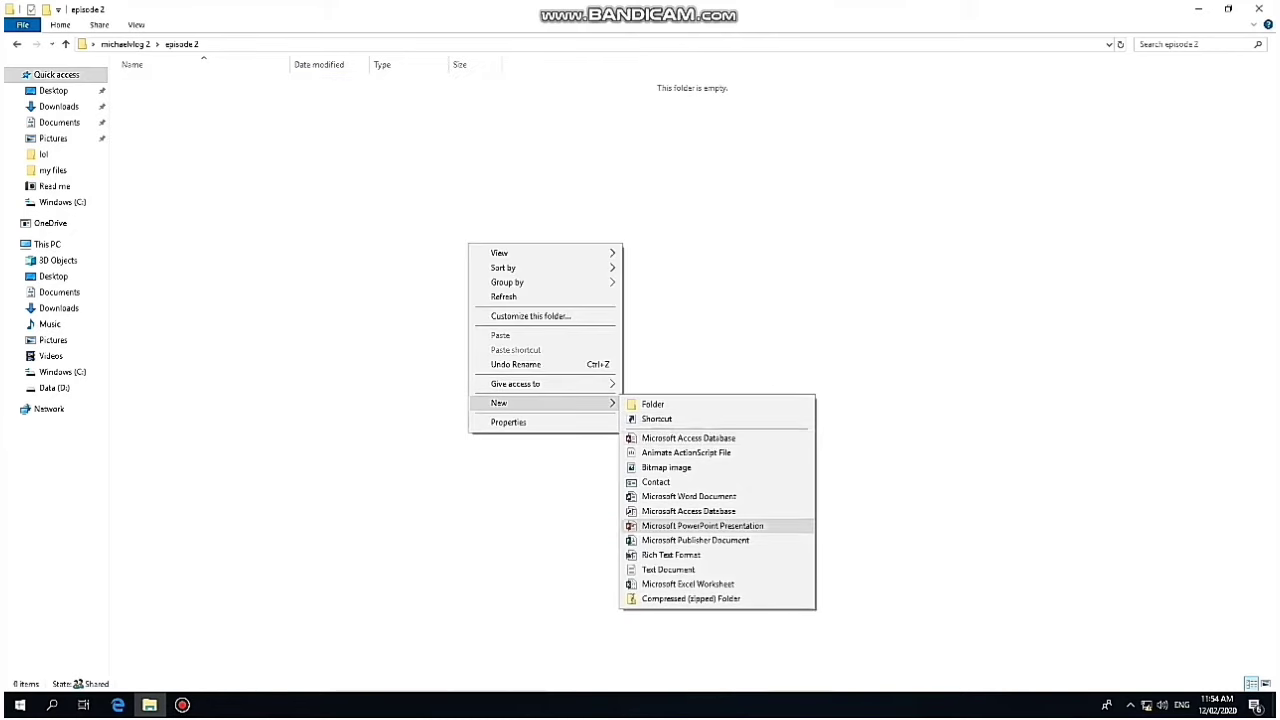
{"action": "left_click", "coordinate": [668, 569]}
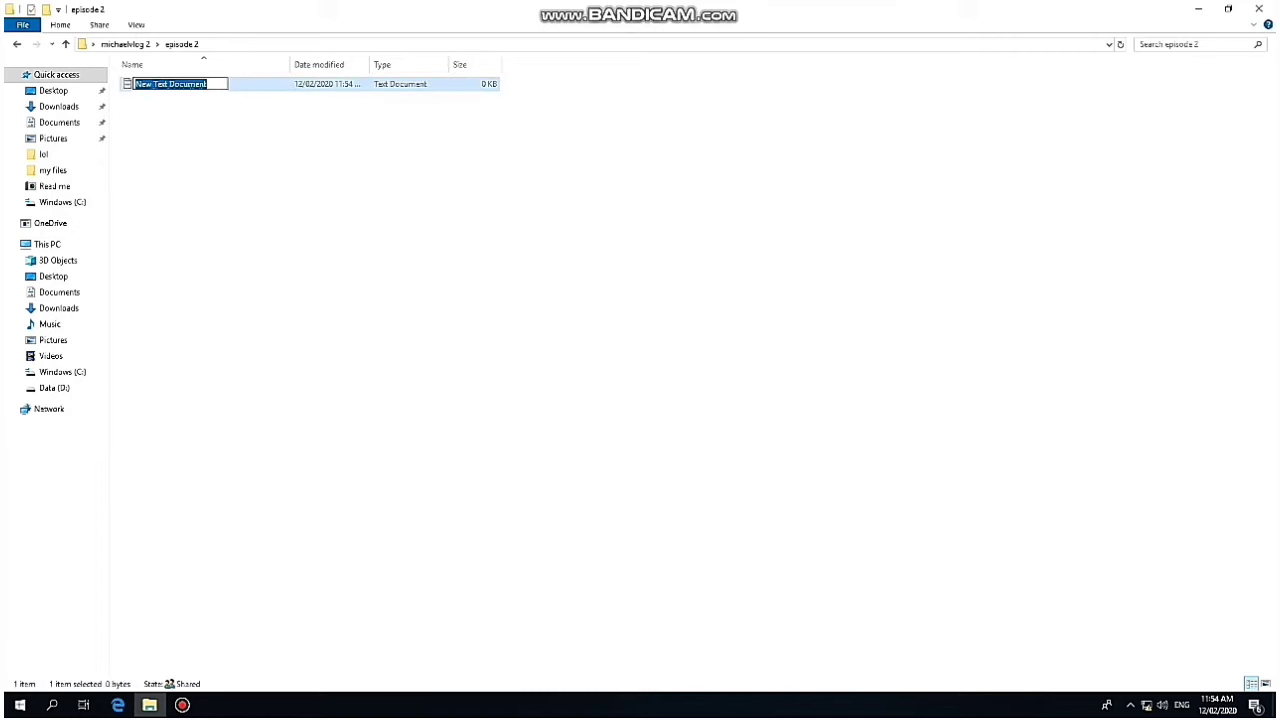
{"action": "type", "text": "micheal vlog"}
{"action": "key", "text": "Return"}
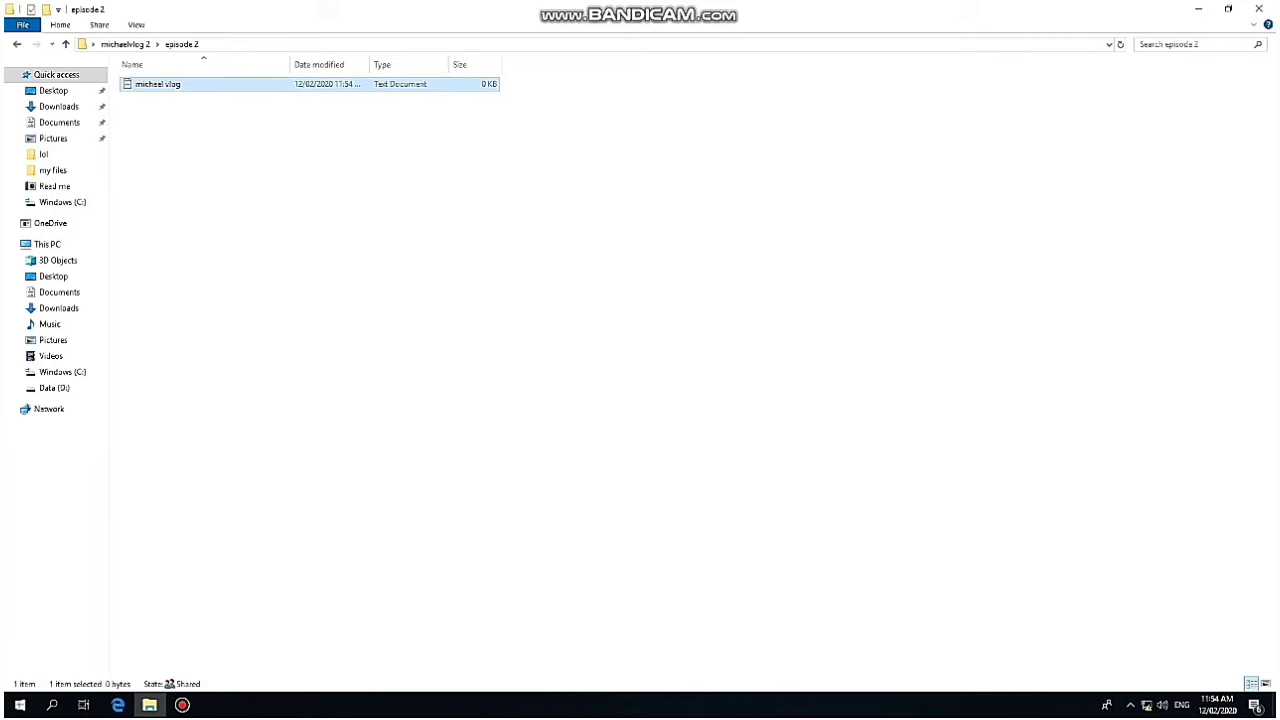
Step: Fill the michael vlog document with the sample text dhoiahdkahdkahgdkba, save it and close it
{"action": "key", "text": "Return"}
{"action": "type", "text": "dhoiahdka"}
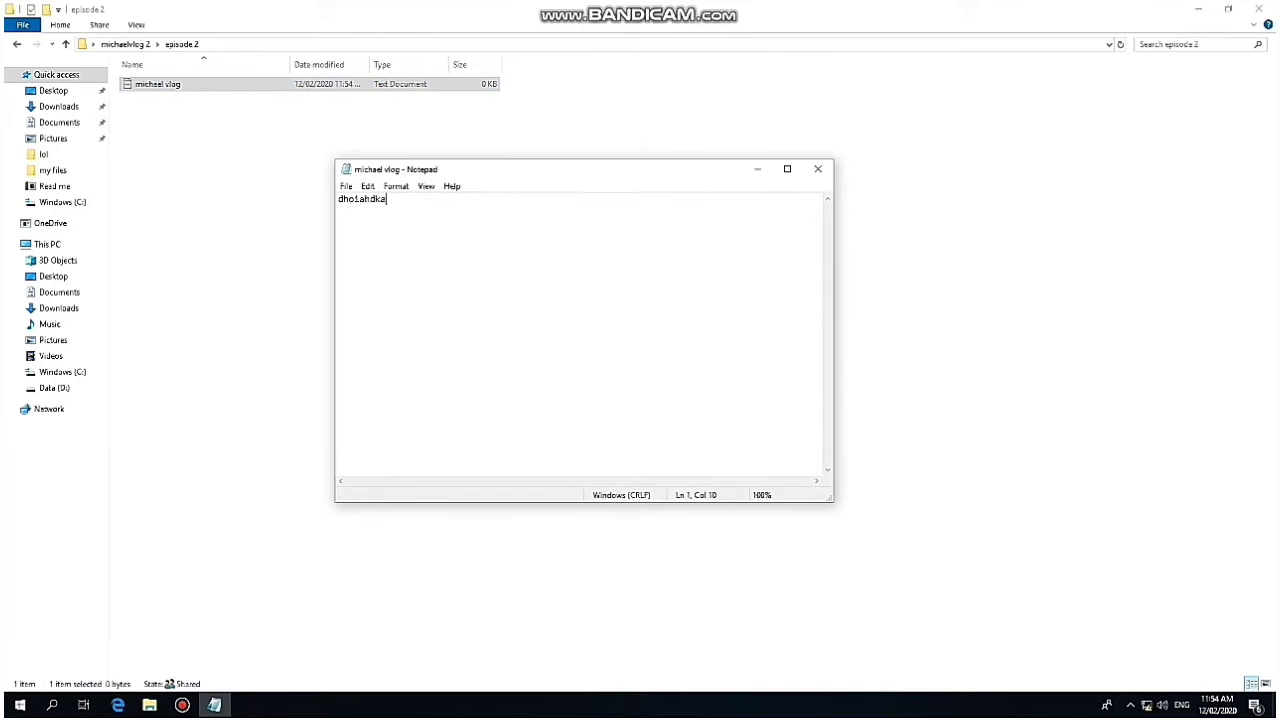
{"action": "type", "text": "hdkahgdkba"}
{"action": "key", "text": "ctrl+s"}
{"action": "left_click", "coordinate": [818, 169]}
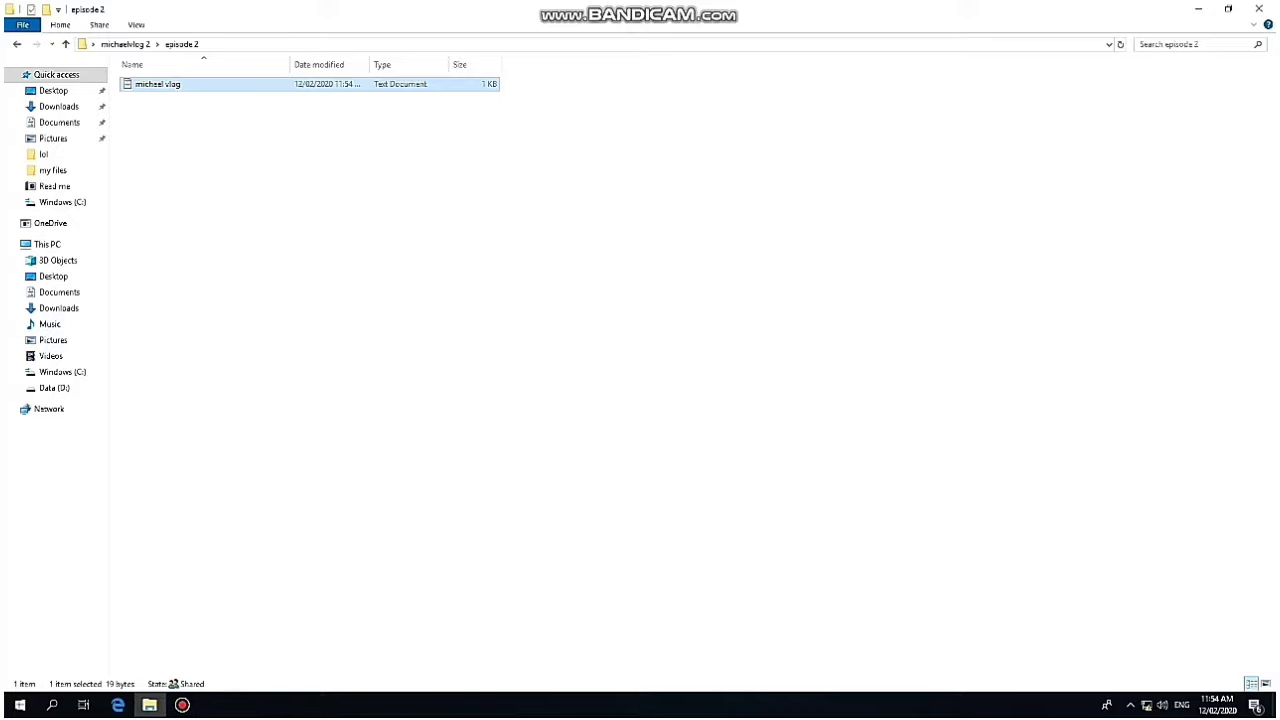
{"action": "left_click", "coordinate": [182, 705]}
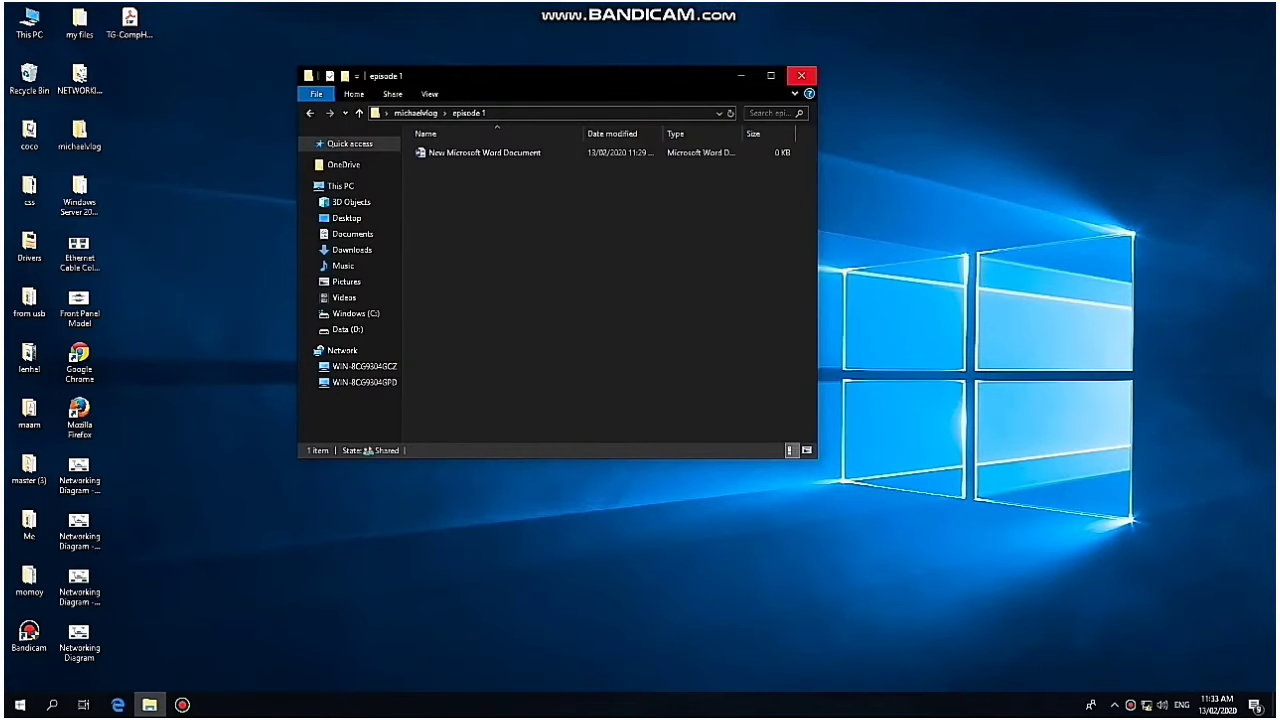
Step: Close the episode 1 folder on the first PC and connect to the second PC at \\192.168.1.5
{"action": "left_click", "coordinate": [801, 75]}
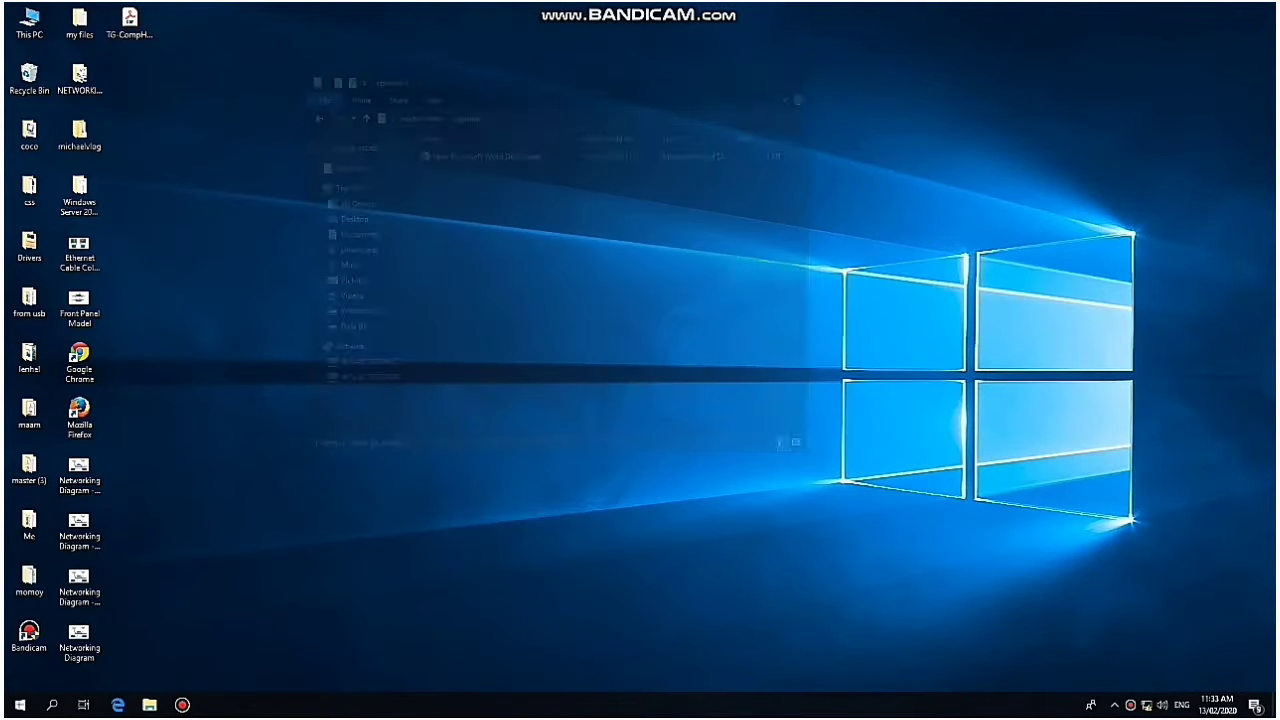
{"action": "left_click", "coordinate": [52, 705]}
{"action": "type", "text": "\\\\192"}
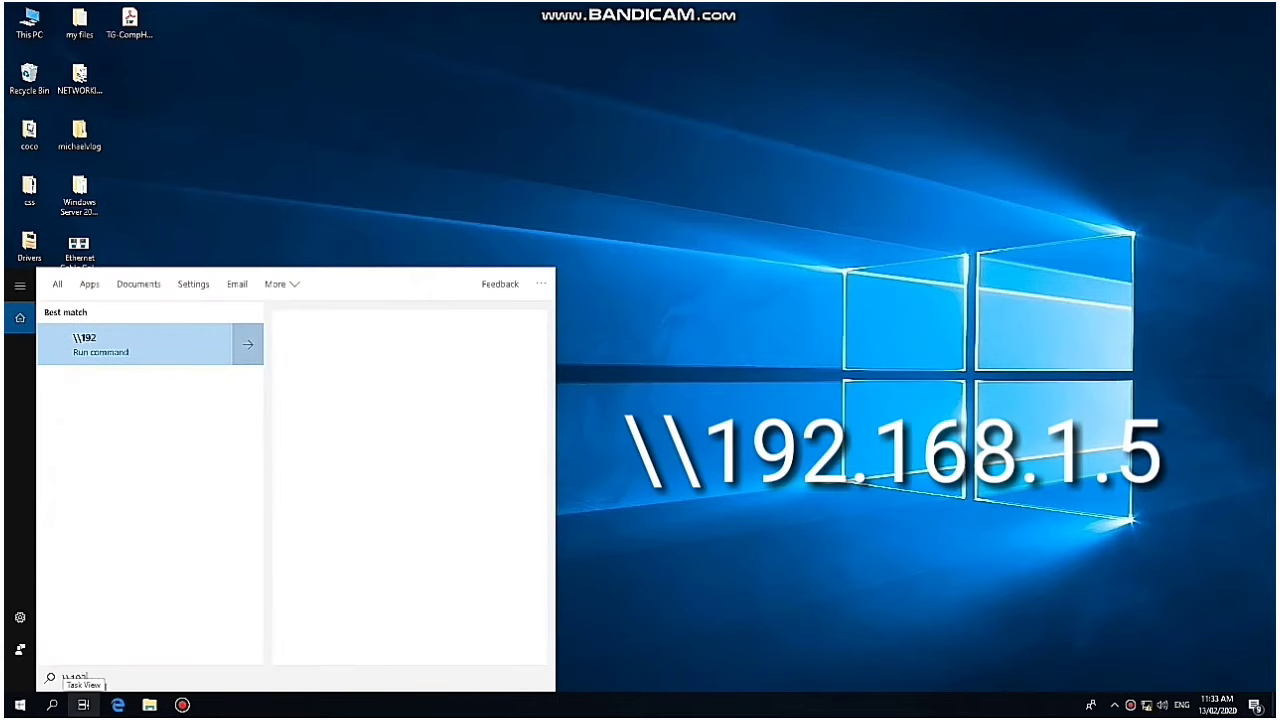
{"action": "type", "text": ".1"}
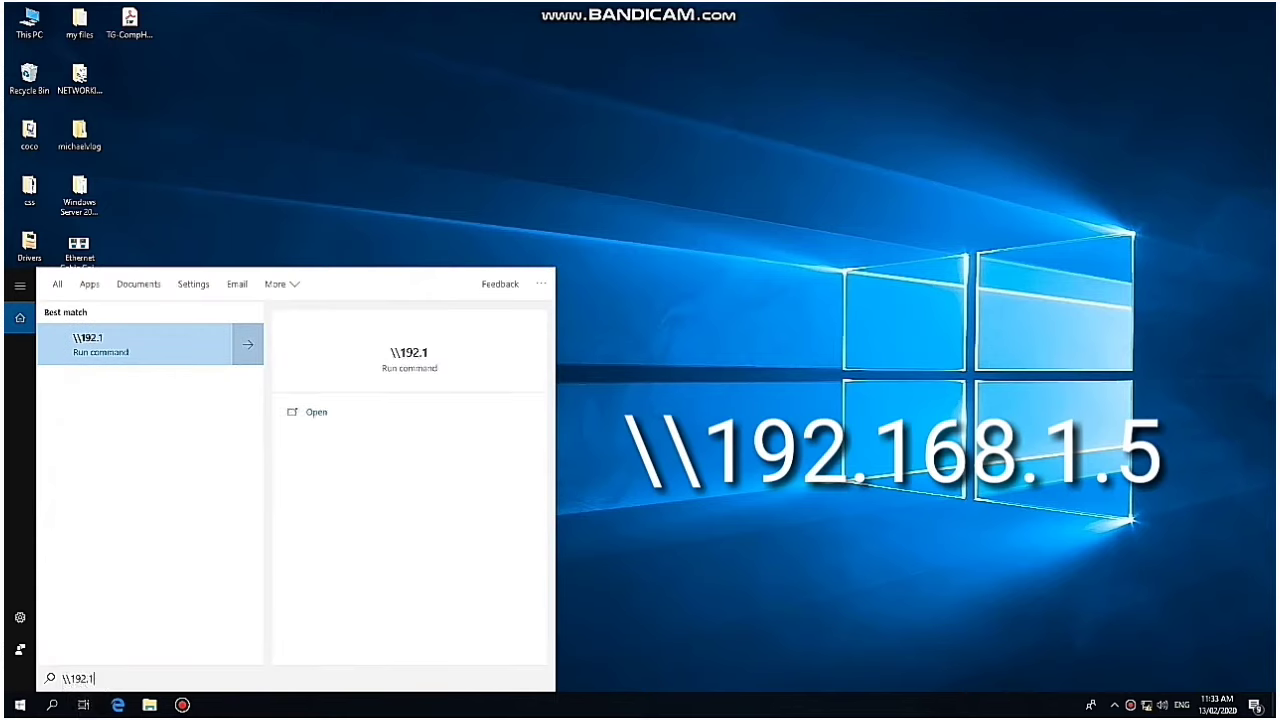
{"action": "type", "text": "68.1.5"}
{"action": "key", "text": "Return"}
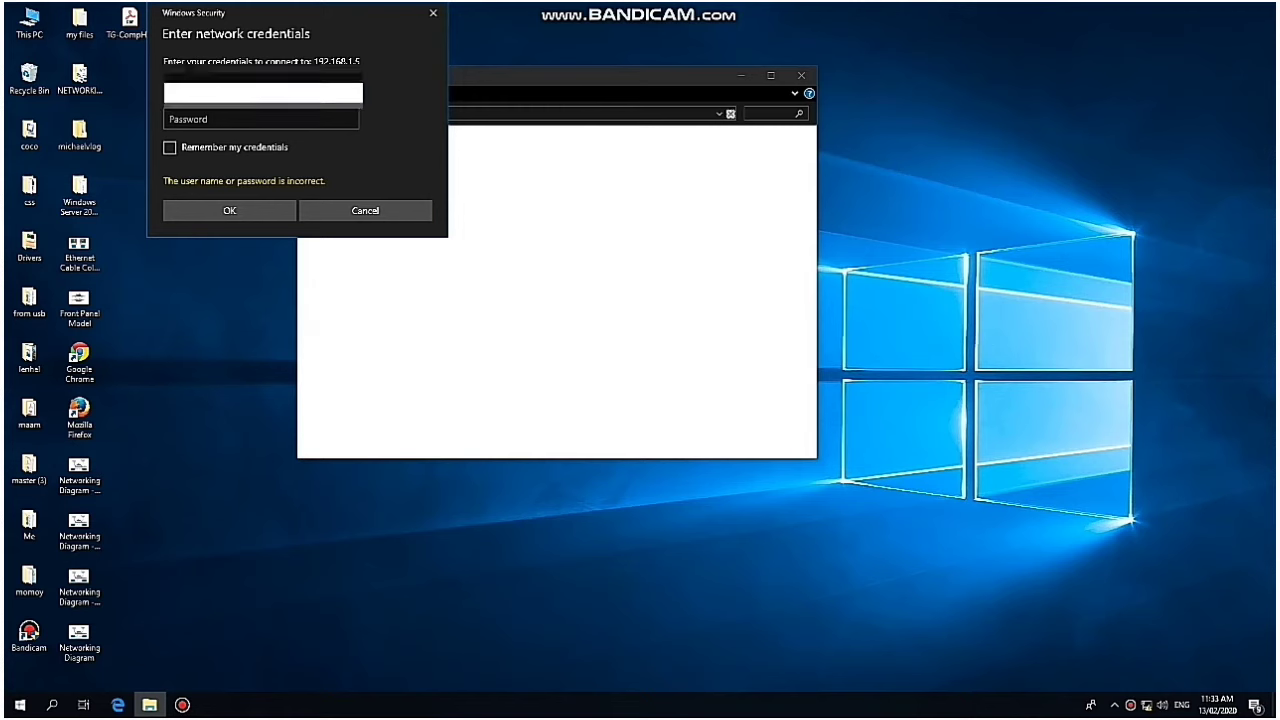
Step: Enter the account user name and password as network credentials for 192.168.1.5 and submit them
{"action": "type", "text": "*************"}
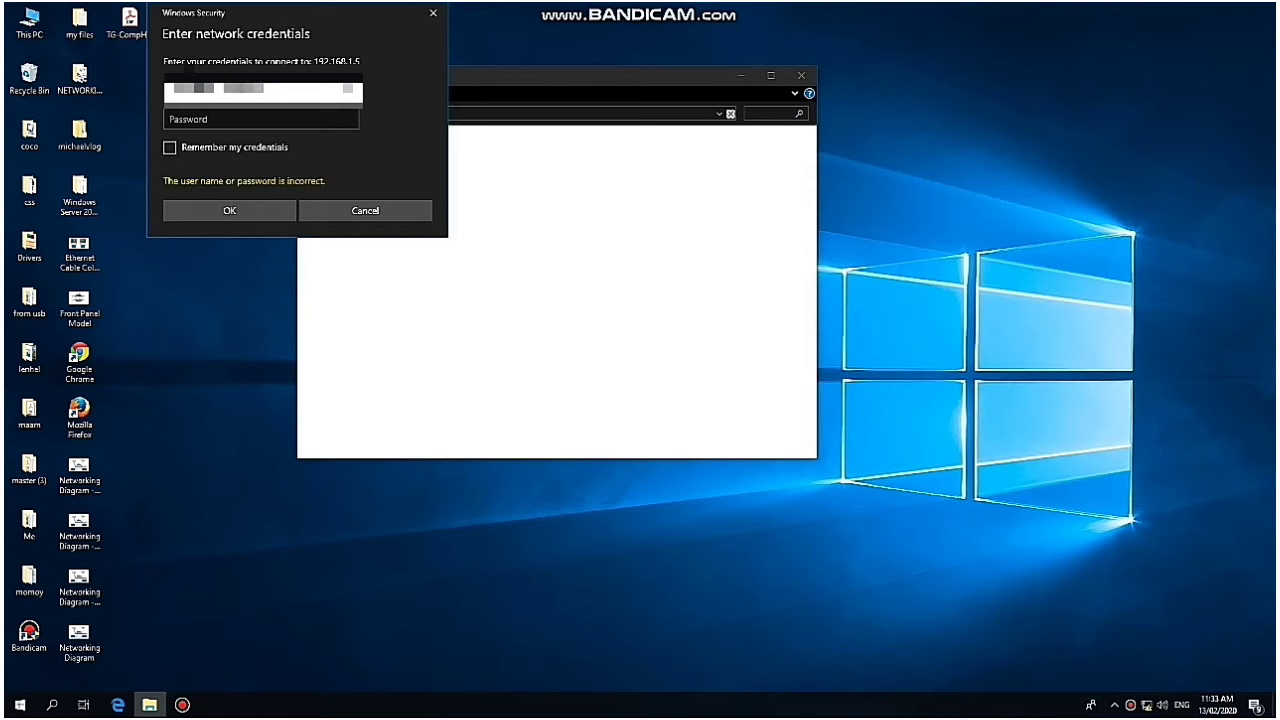
{"action": "key", "text": "BackSpace"}
{"action": "key", "text": "BackSpace"}
{"action": "key", "text": "BackSpace"}
{"action": "key", "text": "BackSpace"}
{"action": "key", "text": "BackSpace"}
{"action": "key", "text": "BackSpace"}
{"action": "type", "text": "*"}
{"action": "left_click", "coordinate": [170, 119]}
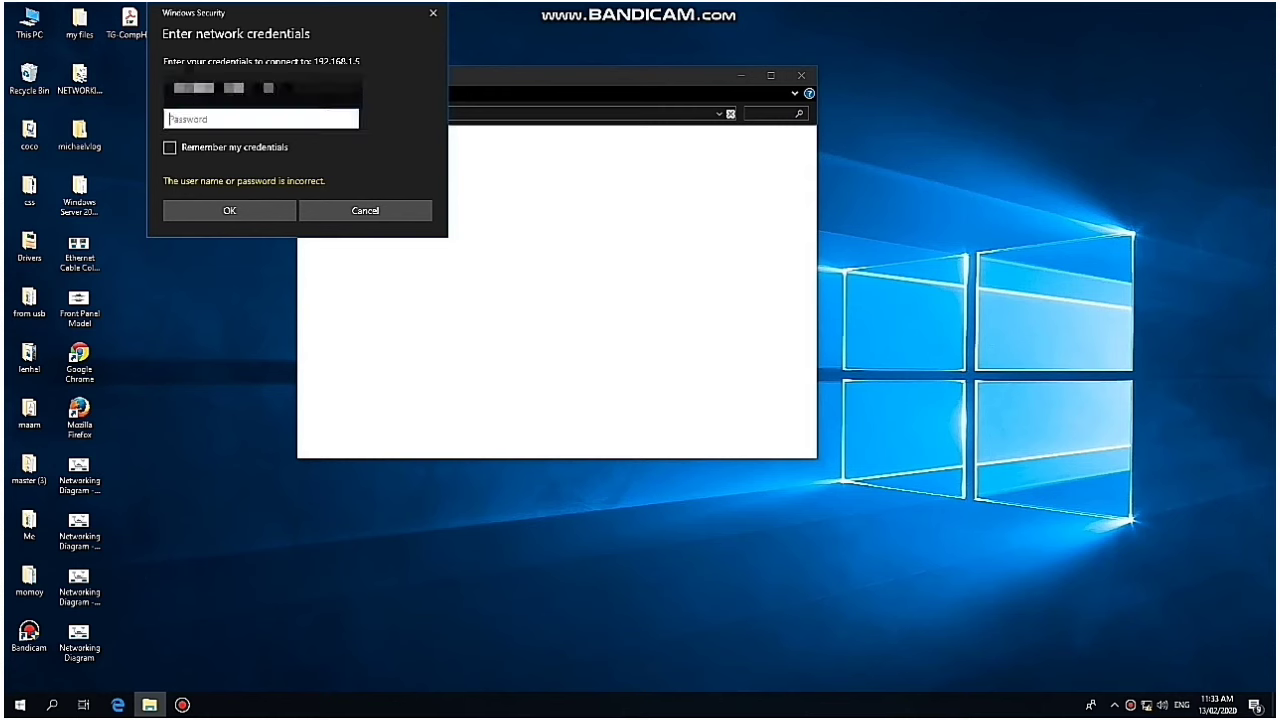
{"action": "type", "text": "xxxxxxxx"}
{"action": "key", "text": "Return"}
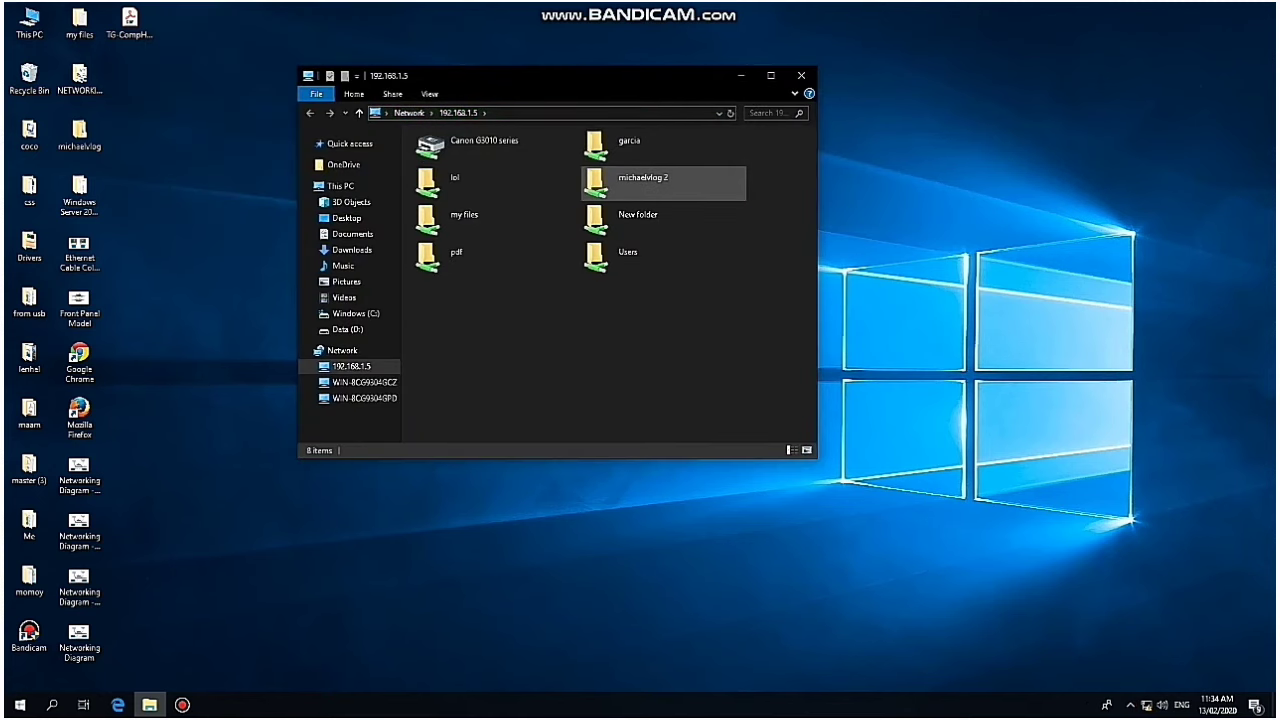
Step: Open the michael vlog text document from episode 2 in the shared michaelvlog 2 folder
{"action": "double_click", "coordinate": [640, 180]}
{"action": "double_click", "coordinate": [440, 152]}
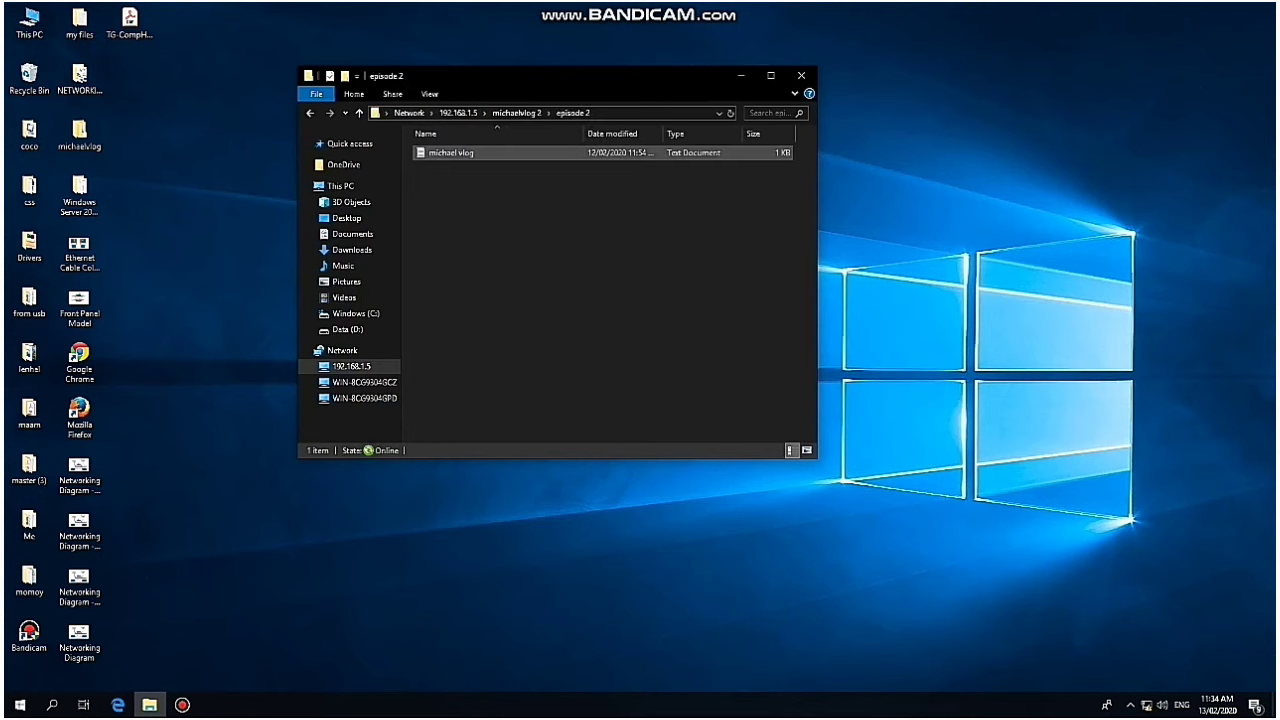
{"action": "double_click", "coordinate": [450, 152]}
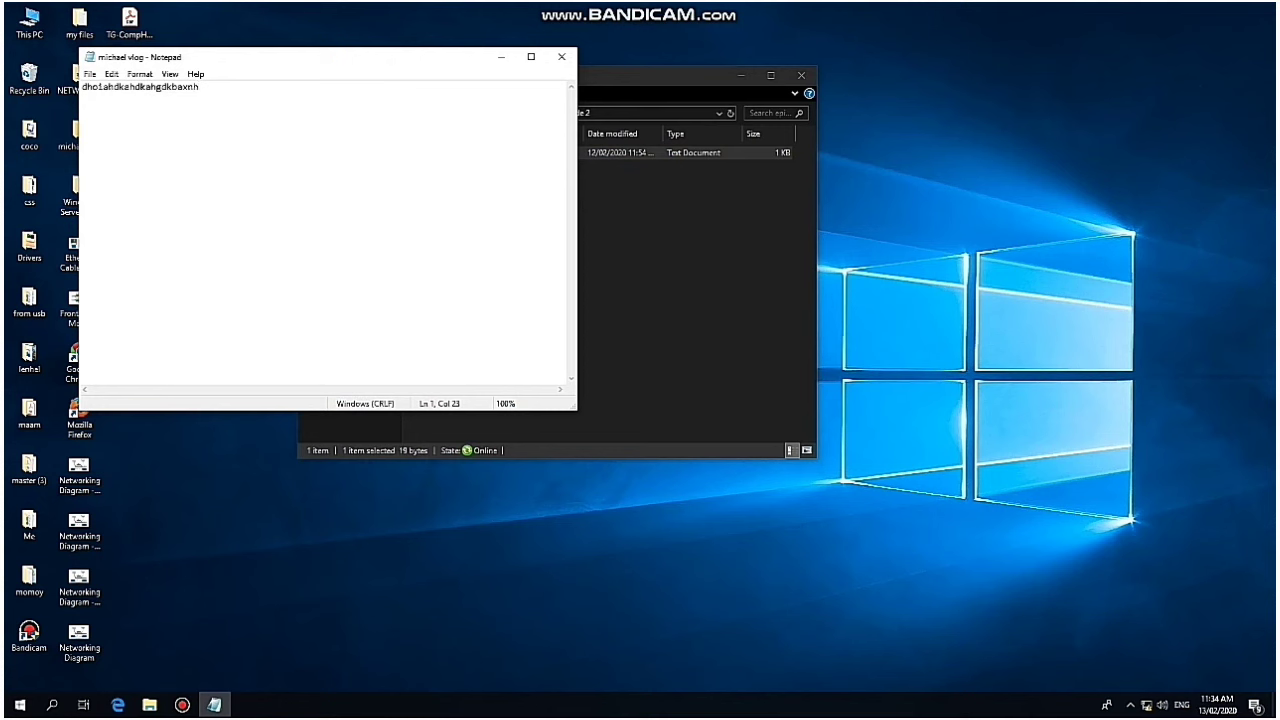
Step: Test editing the shared michael vlog document by clearing trial characters and starting a new text entry on its third line
{"action": "key", "text": "Return"}
{"action": "key", "text": "Return"}
{"action": "type", "text": "ansxoasiijasjoasoajsj"}
{"action": "key", "text": "BackSpace"}
{"action": "key", "text": "BackSpace"}
{"action": "key", "text": "BackSpace"}
{"action": "key", "text": "BackSpace"}
{"action": "key", "text": "BackSpace"}
{"action": "key", "text": "BackSpace"}
{"action": "key", "text": "BackSpace"}
{"action": "key", "text": "BackSpace"}
{"action": "key", "text": "BackSpace"}
{"action": "key", "text": "BackSpace"}
{"action": "key", "text": "BackSpace"}
{"action": "key", "text": "BackSpace"}
{"action": "key", "text": "BackSpace"}
{"action": "key", "text": "BackSpace"}
{"action": "key", "text": "BackSpace"}
{"action": "key", "text": "BackSpace"}
{"action": "key", "text": "BackSpace"}
{"action": "key", "text": "BackSpace"}
{"action": "key", "text": "BackSpace"}
{"action": "key", "text": "BackSpace"}
{"action": "key", "text": "Return"}
{"action": "type", "text": "sue"}
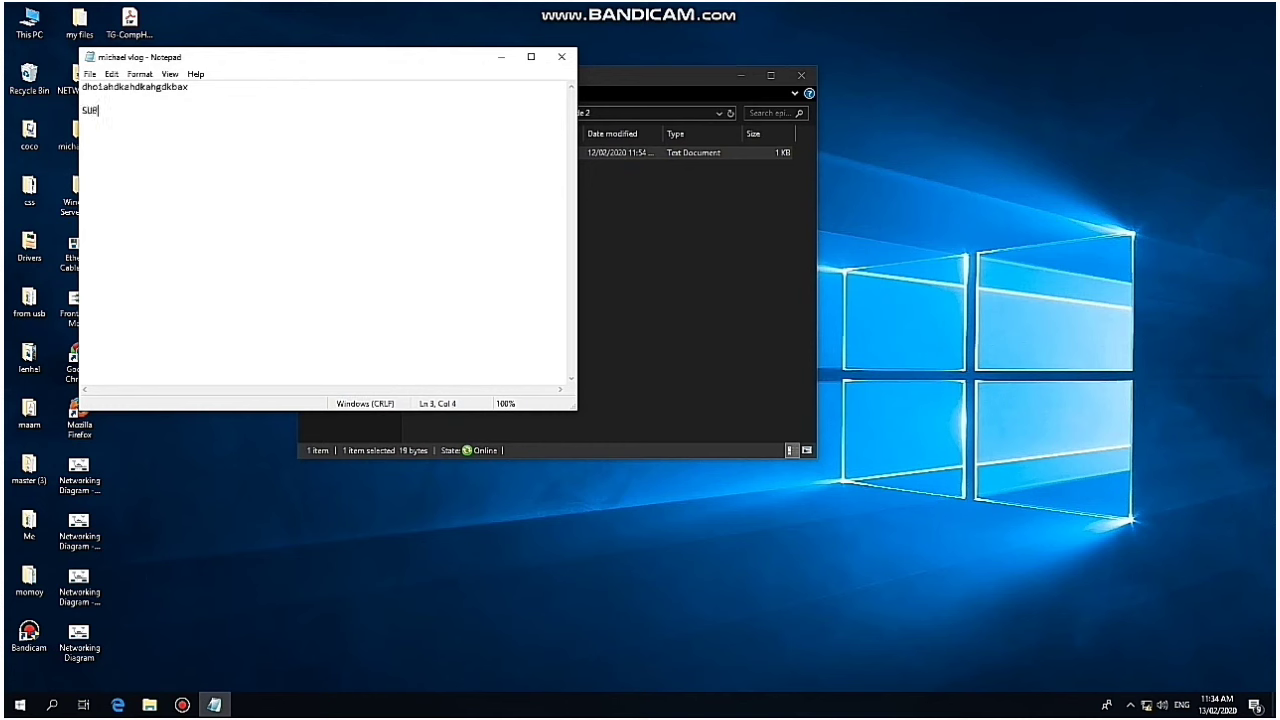